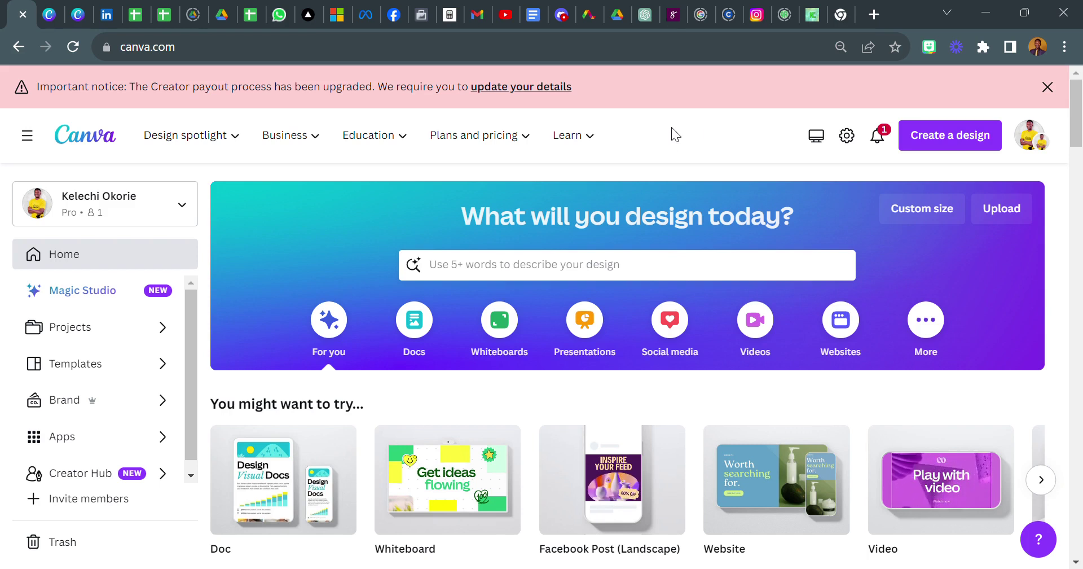
# Open the 'Create a design' menu on the Canva home page
pyautogui.click(940, 140)
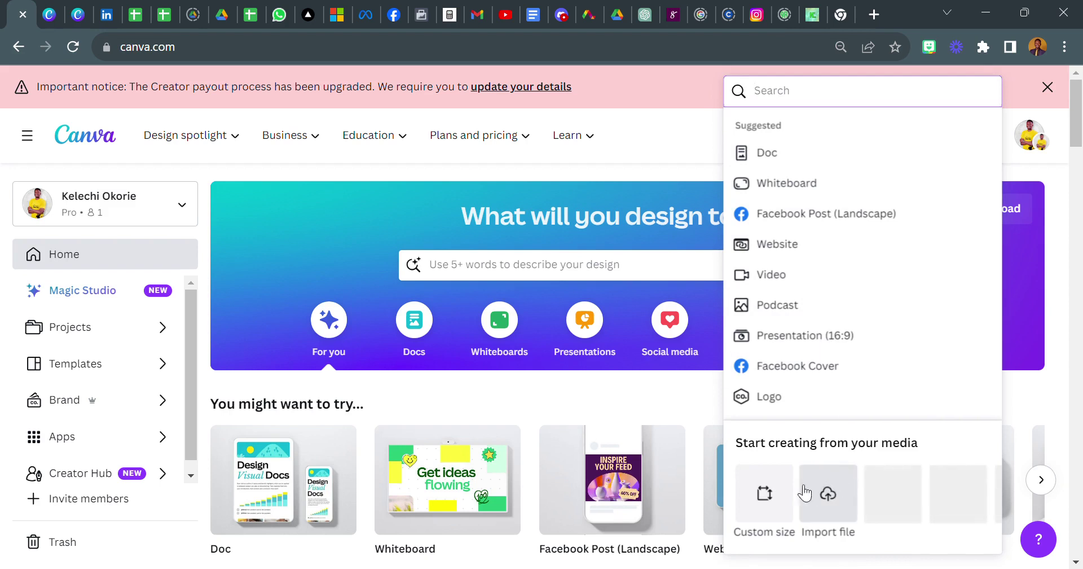
# Search 'insta' and start a new Instagram Post (Square) design, then bring up Elements
pyautogui.write('insta')
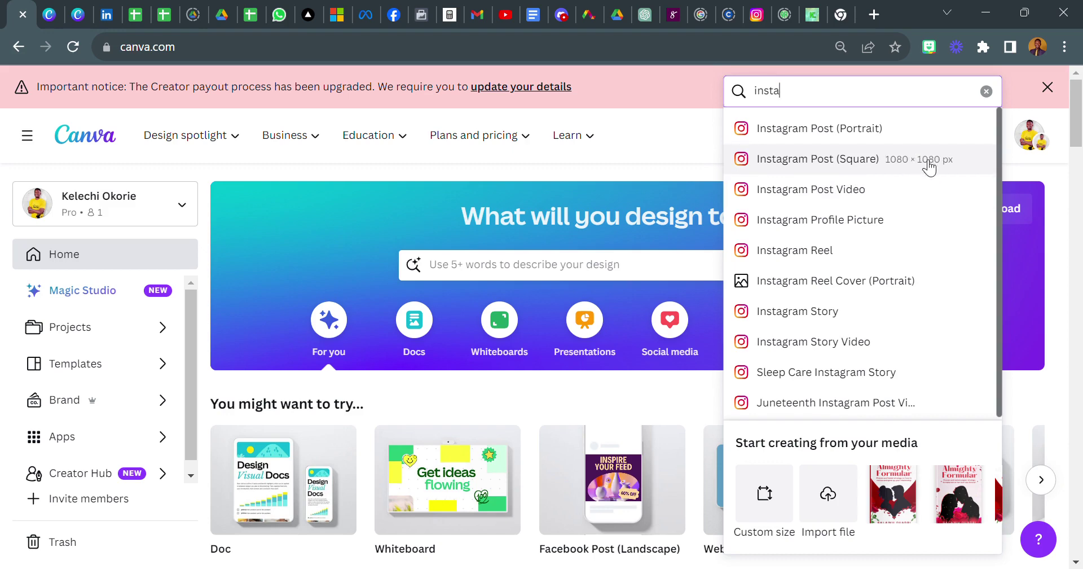
pyautogui.click(824, 162)
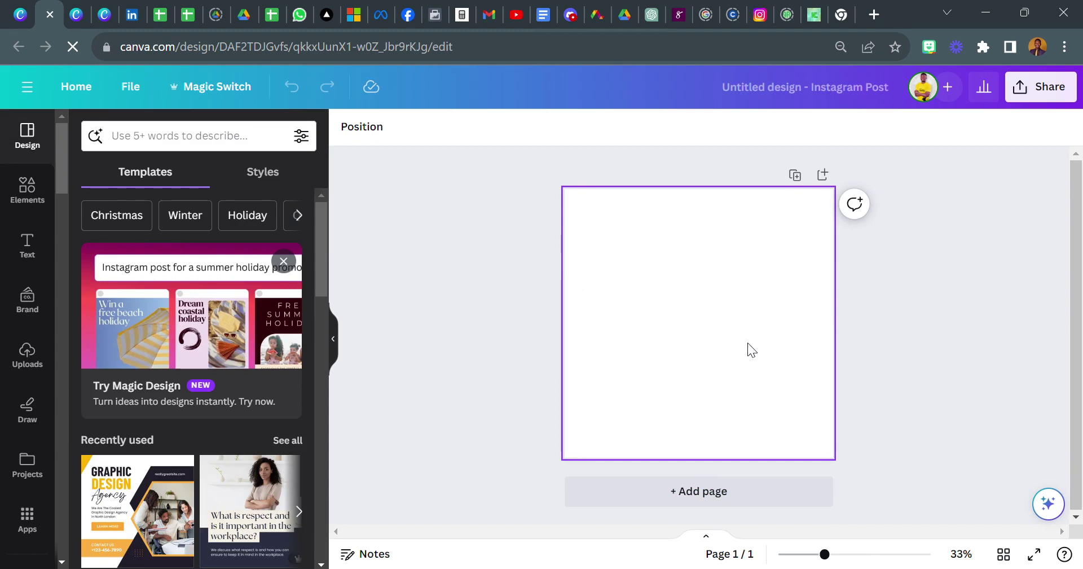
pyautogui.click(26, 192)
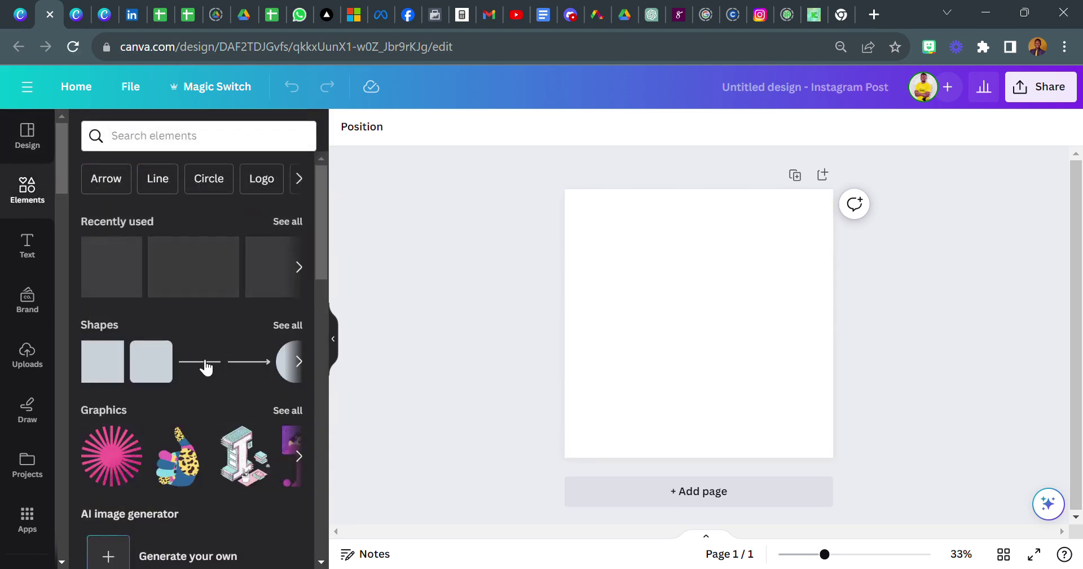
# Add a square image frame from Frames, resize it and centre it on page 1
pyautogui.scroll(-10, 206, 363)
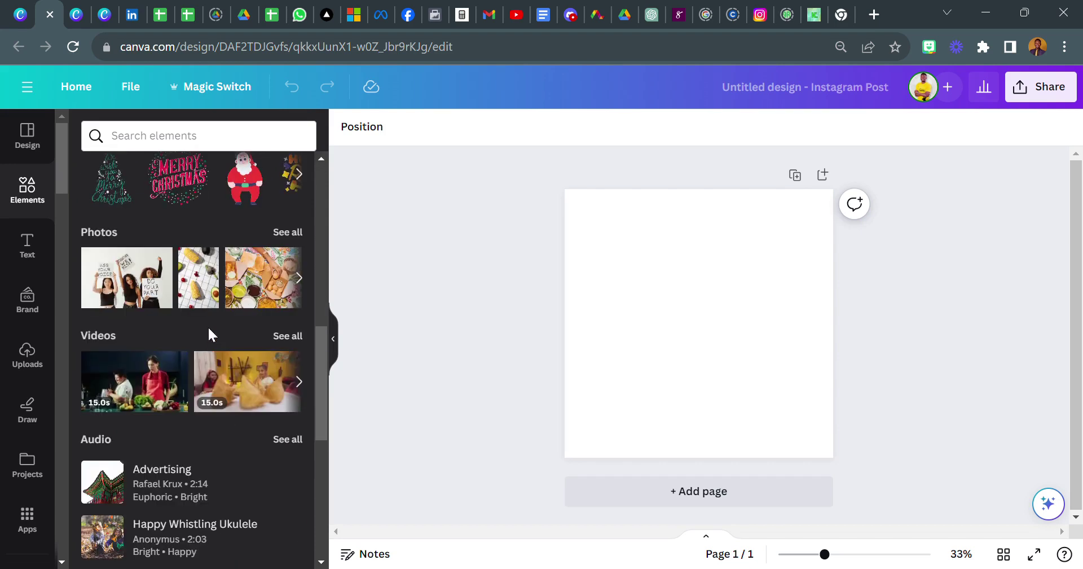
pyautogui.scroll(-5, 210, 333)
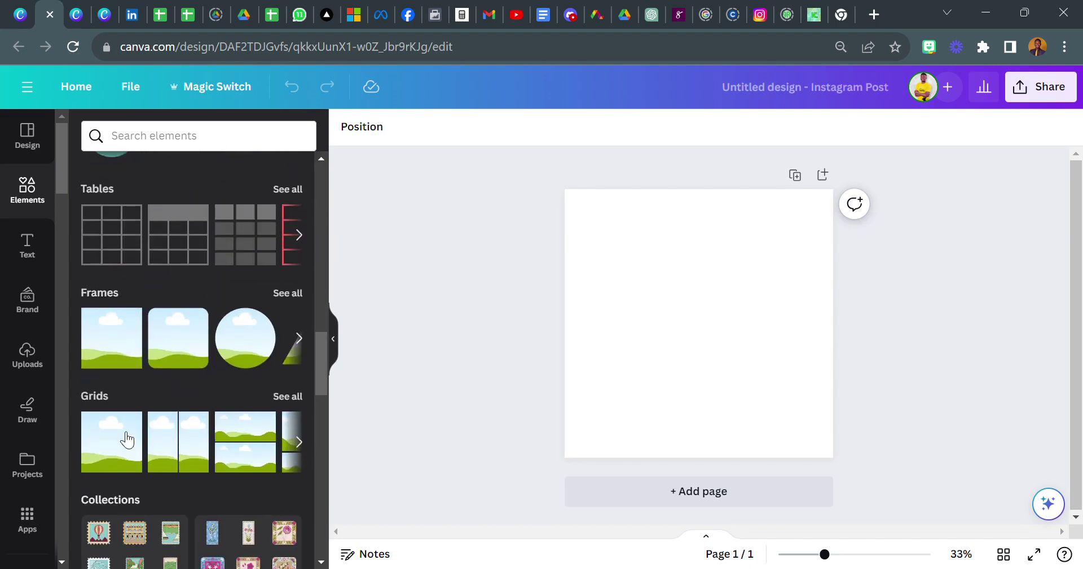
pyautogui.click(123, 349)
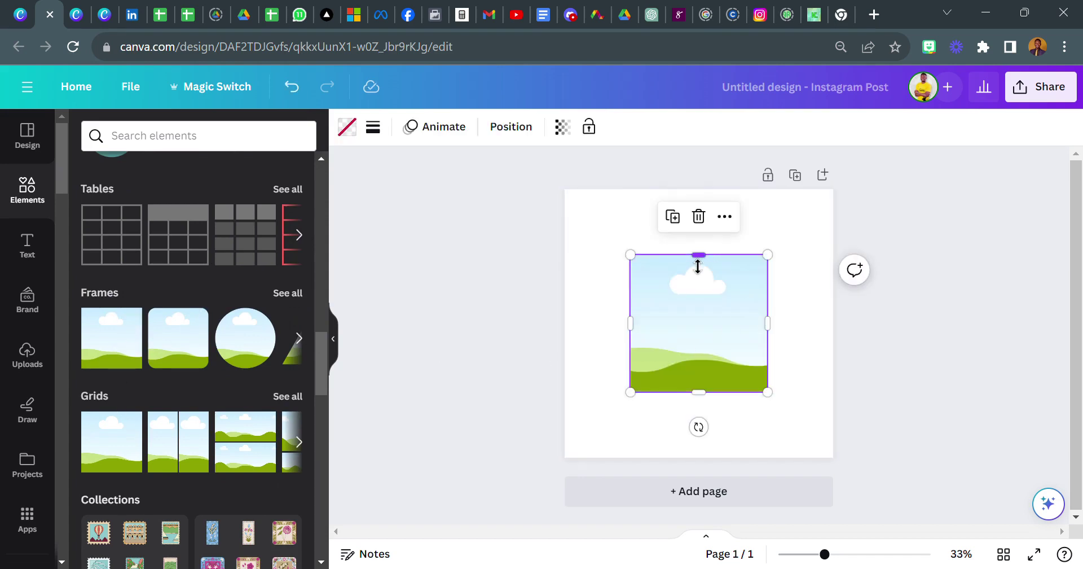
pyautogui.moveTo(676, 292); pyautogui.dragTo(617, 231)
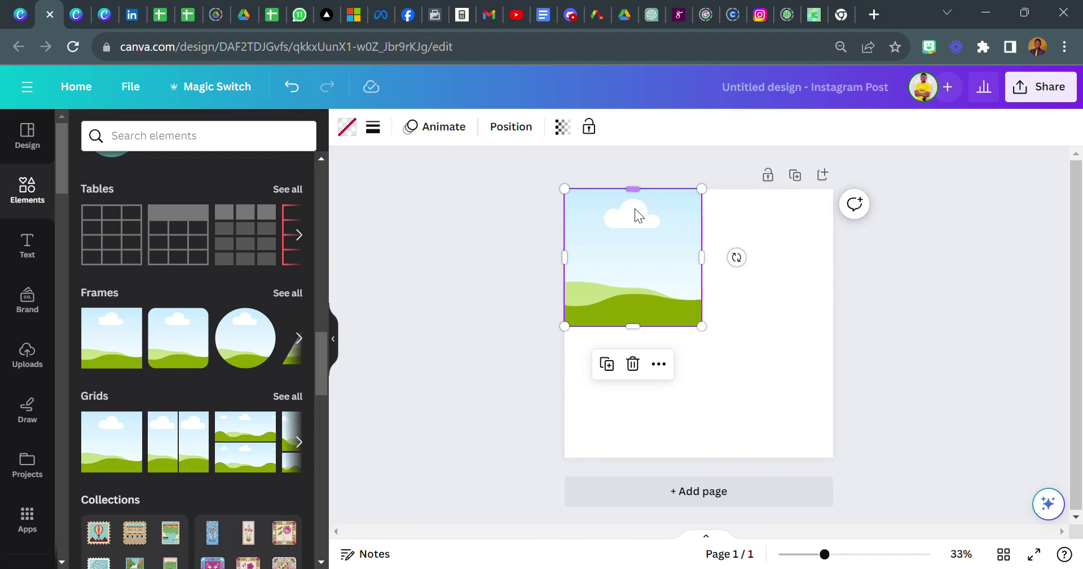
pyautogui.moveTo(657, 254); pyautogui.dragTo(720, 320)
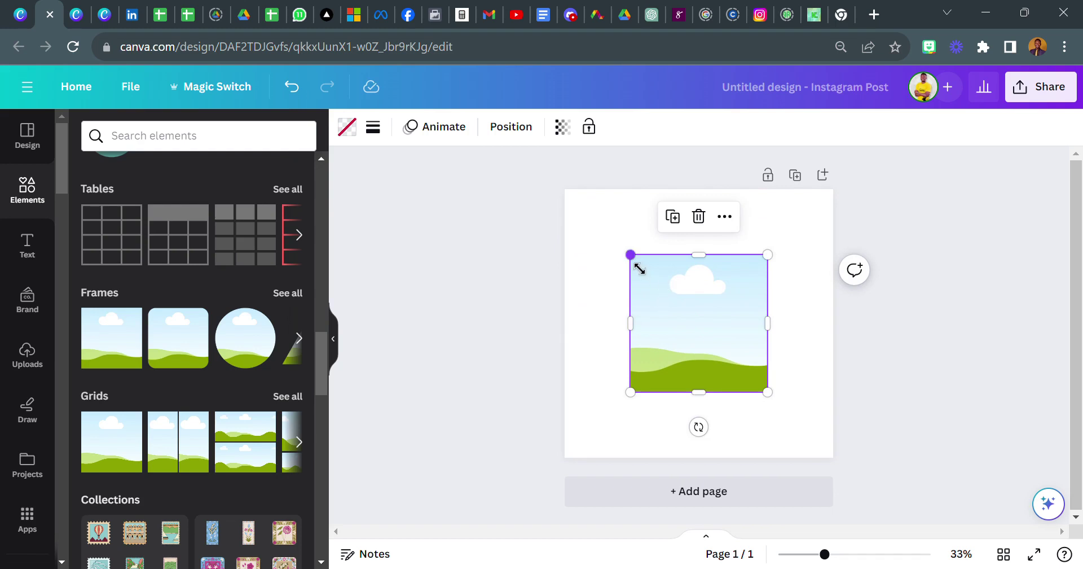
pyautogui.moveTo(640, 266); pyautogui.dragTo(669, 296)
pyautogui.moveTo(768, 284); pyautogui.dragTo(802, 288)
pyautogui.moveTo(660, 393); pyautogui.dragTo(636, 414)
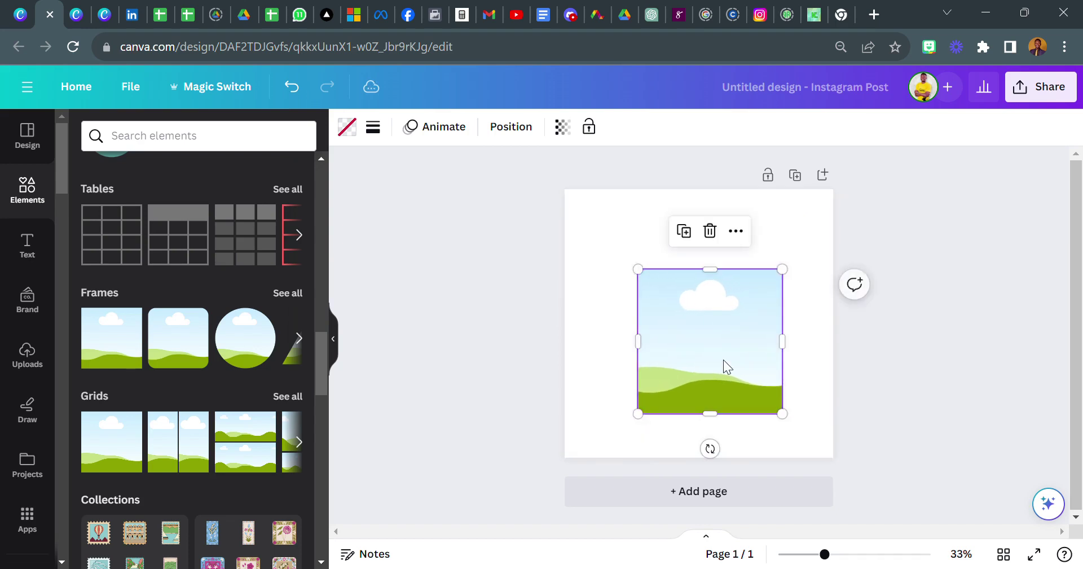
pyautogui.moveTo(726, 367); pyautogui.dragTo(720, 345)
# Add a blank second page to the post
pyautogui.click(594, 269)
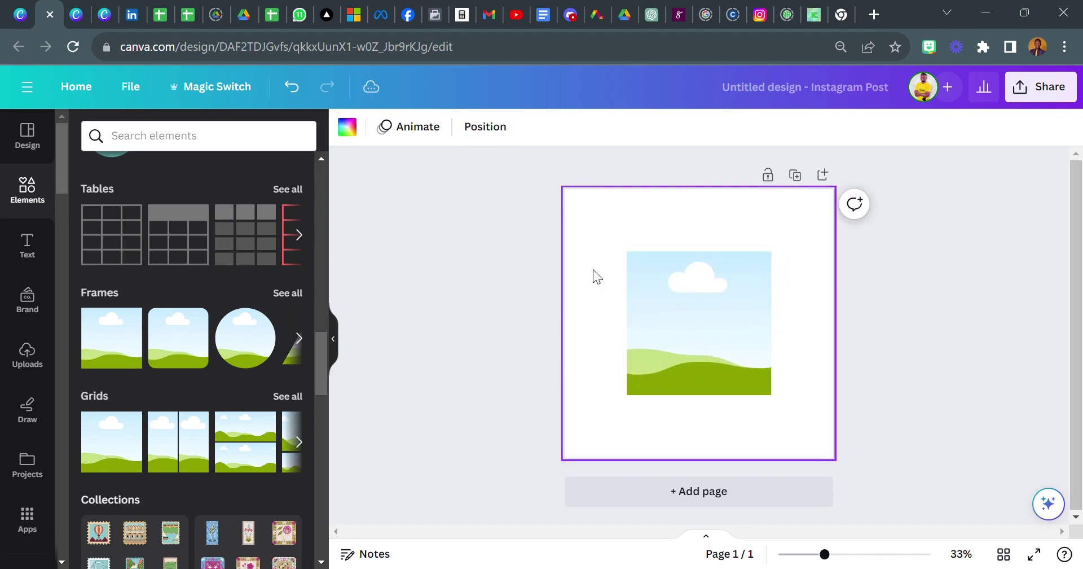
pyautogui.scroll(15, 203, 359)
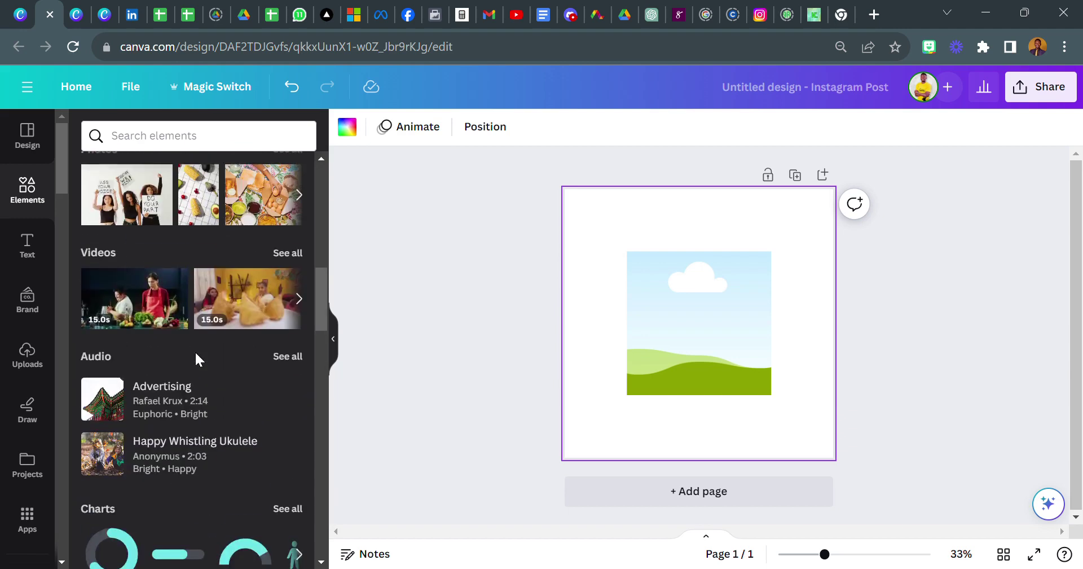
pyautogui.scroll(5, 203, 359)
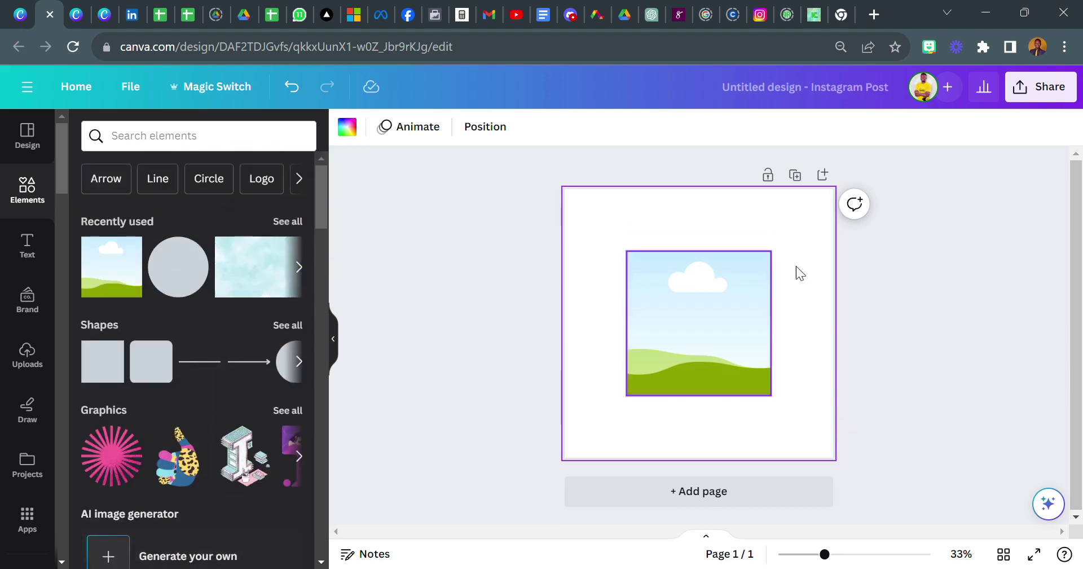
pyautogui.click(823, 176)
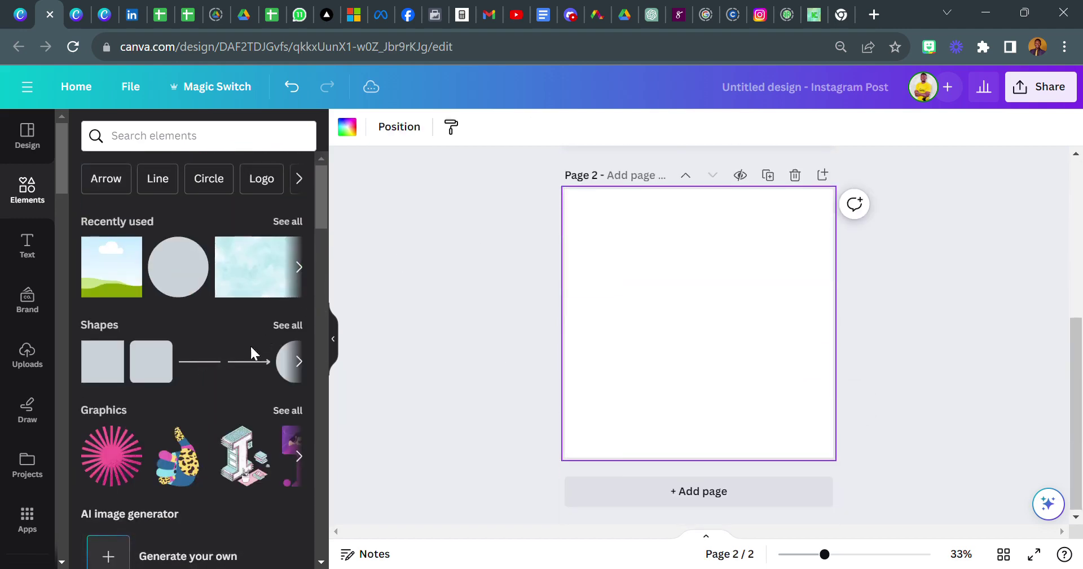
pyautogui.click(107, 373)
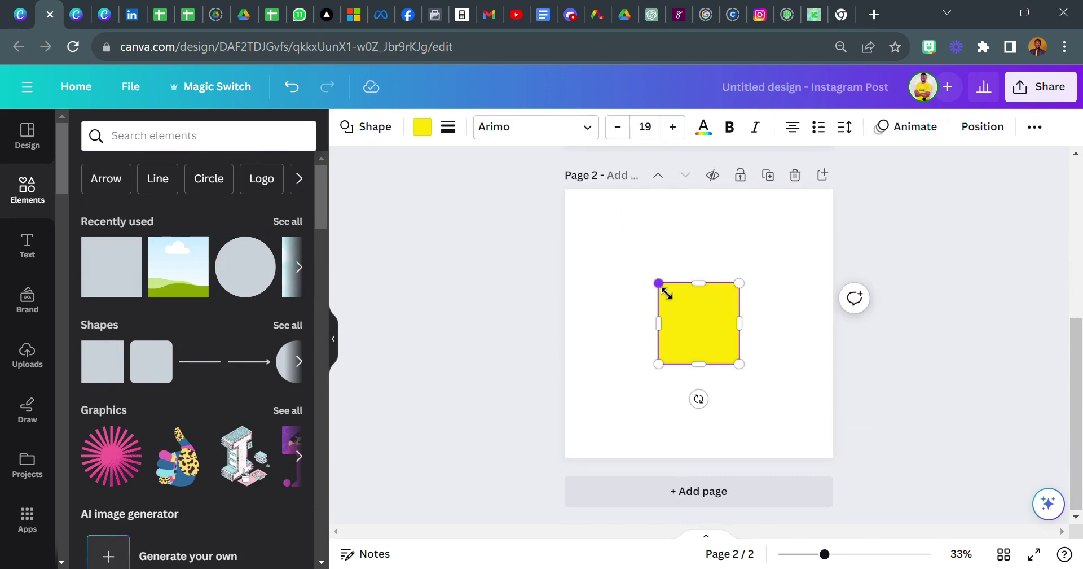
pyautogui.moveTo(664, 289); pyautogui.dragTo(641, 282)
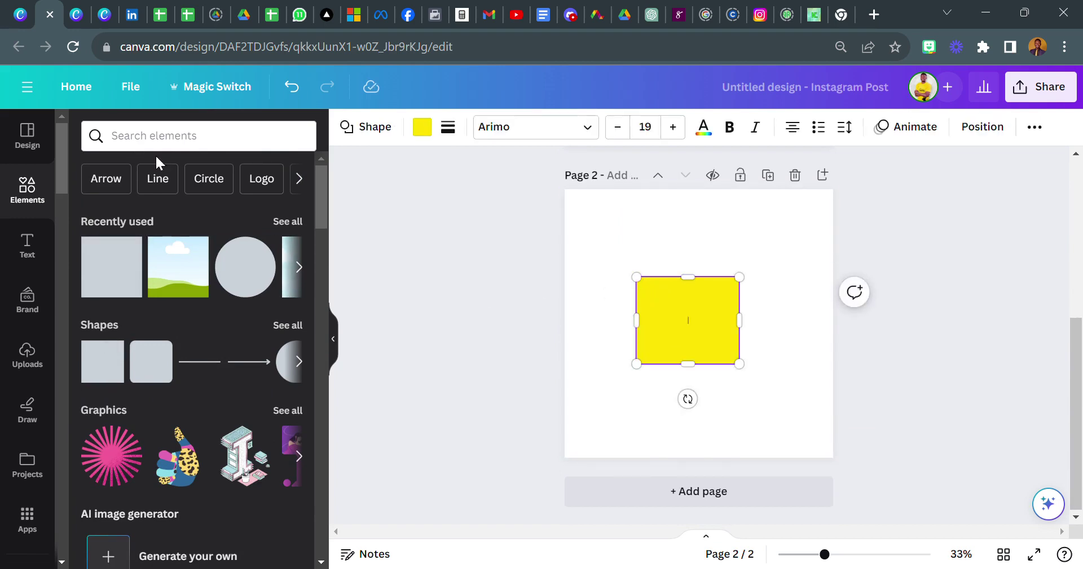
pyautogui.click(286, 89)
pyautogui.moveTo(740, 279); pyautogui.dragTo(750, 275)
pyautogui.moveTo(671, 288); pyautogui.dragTo(659, 280)
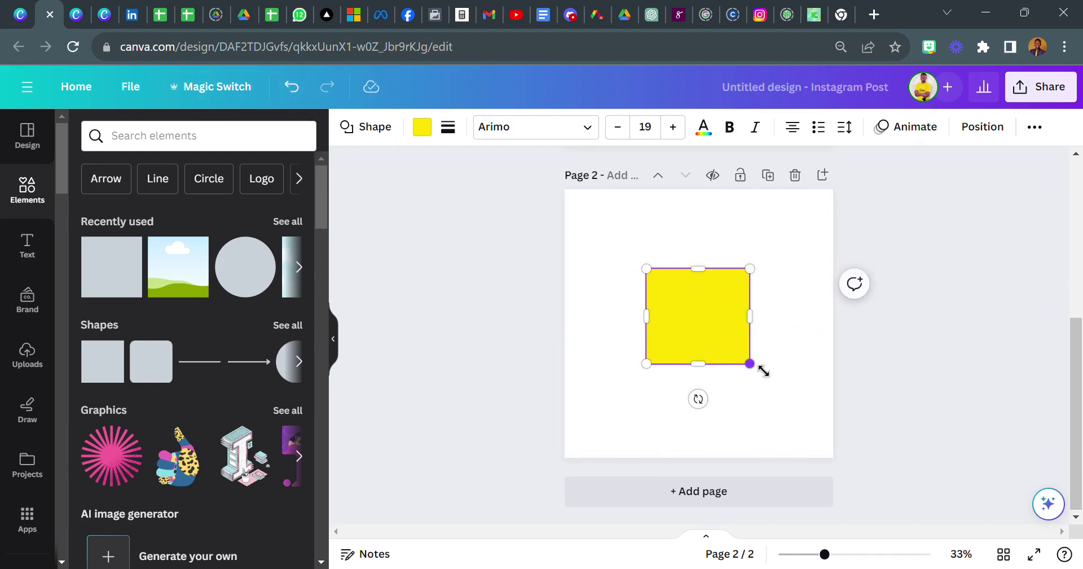
pyautogui.moveTo(762, 371); pyautogui.dragTo(768, 376)
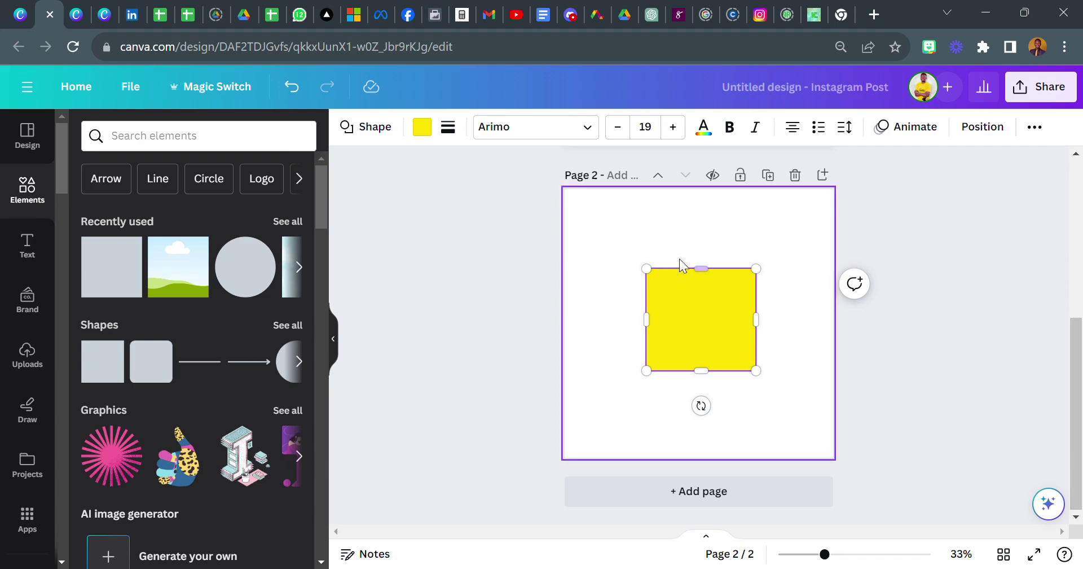
pyautogui.moveTo(701, 269); pyautogui.dragTo(703, 319)
pyautogui.moveTo(725, 382); pyautogui.dragTo(726, 341)
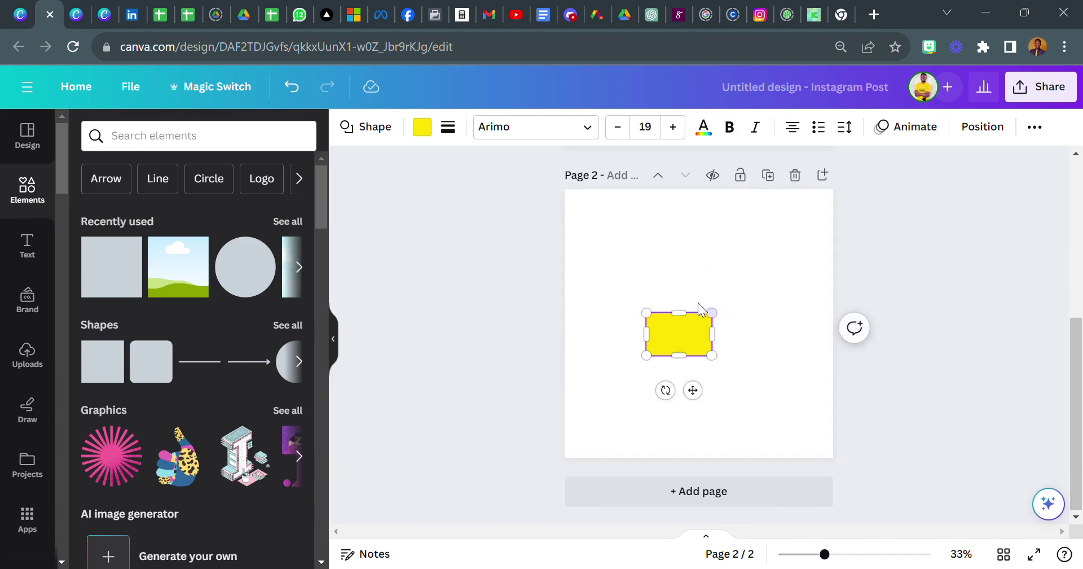
pyautogui.click(677, 308)
pyautogui.click(680, 319)
pyautogui.press('Delete')
# Add another blank page after page 1
pyautogui.scroll(5, 716, 340)
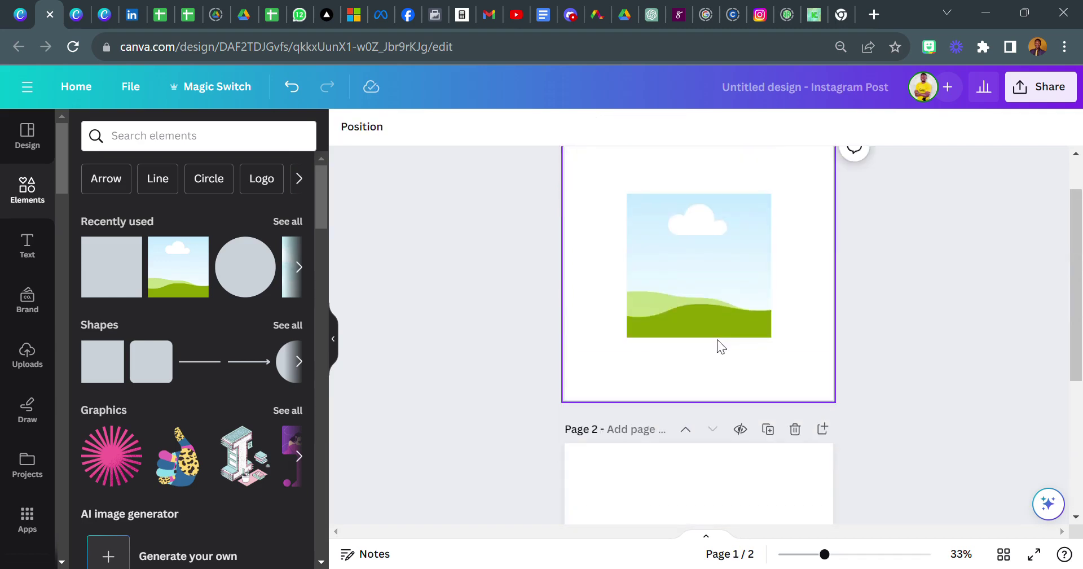
pyautogui.scroll(1, 678, 327)
pyautogui.click(678, 327)
pyautogui.scroll(-5, 220, 361)
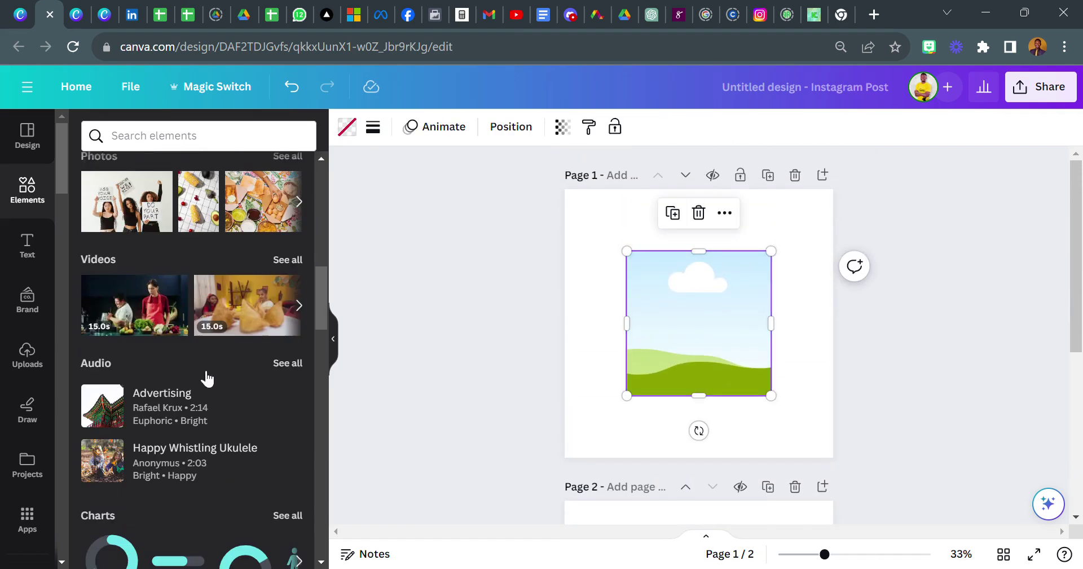
pyautogui.click(823, 175)
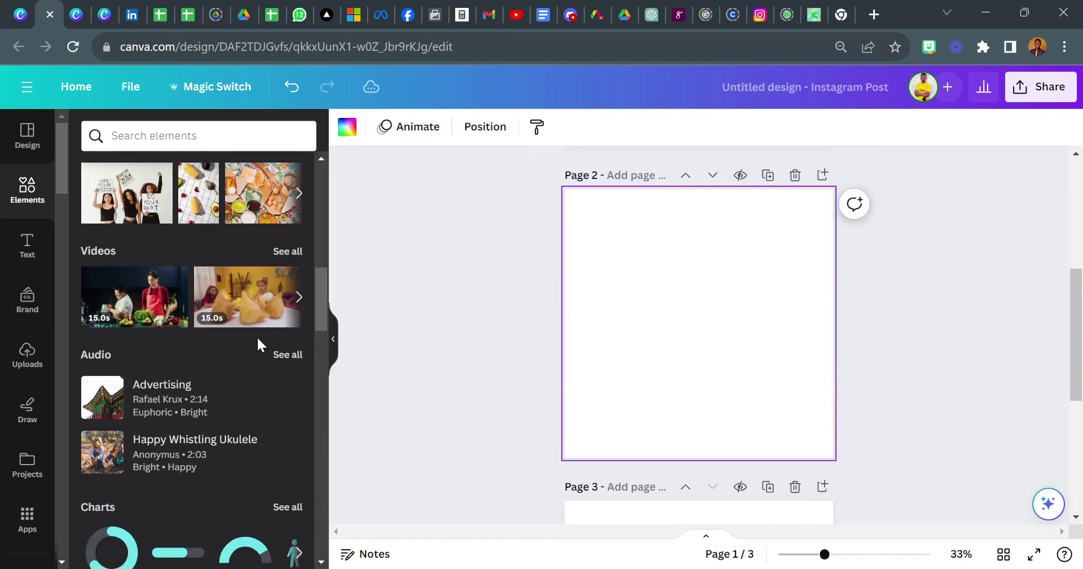
# Add a sky-and-hills grid to the new page and shrink it from all sides
pyautogui.scroll(-5, 217, 383)
pyautogui.click(125, 441)
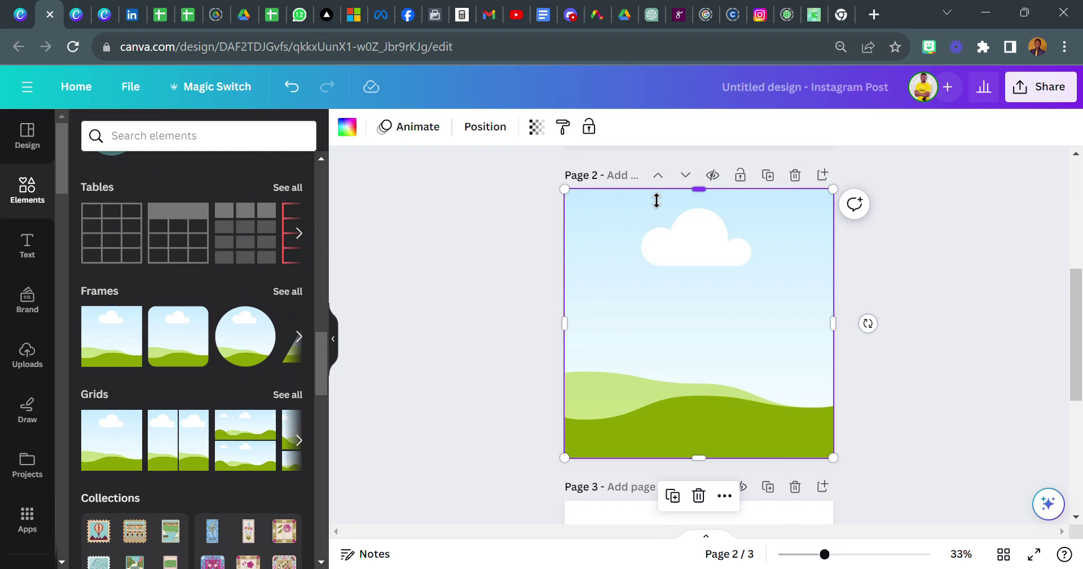
pyautogui.moveTo(660, 200); pyautogui.dragTo(665, 252)
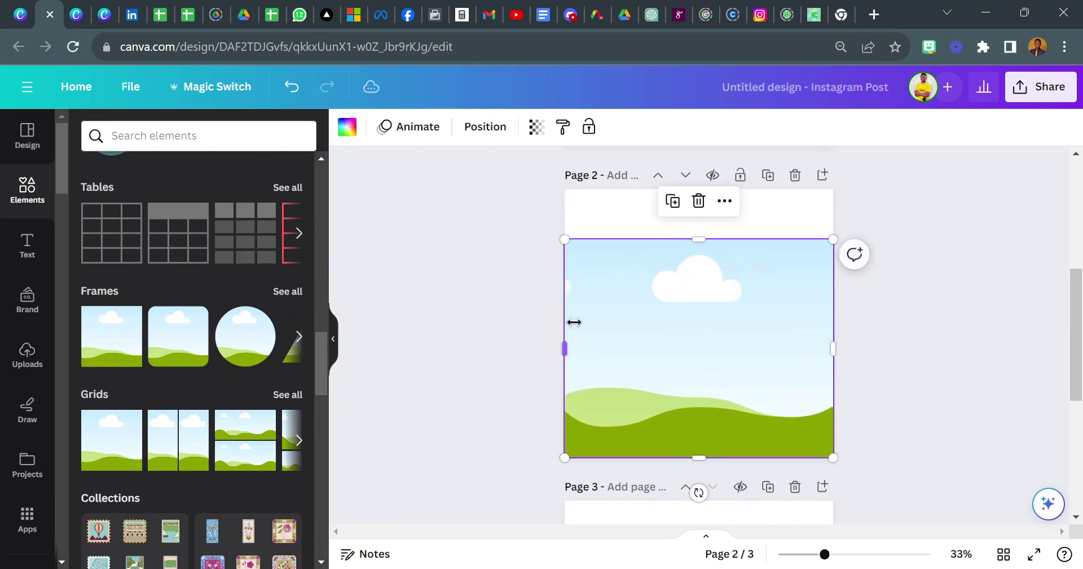
pyautogui.moveTo(567, 323); pyautogui.dragTo(614, 331)
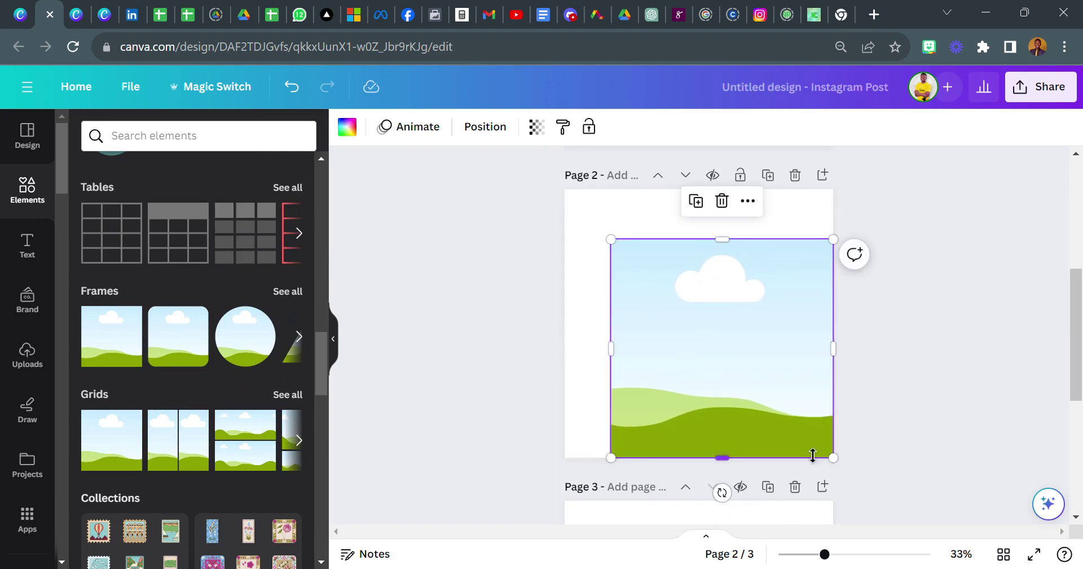
pyautogui.moveTo(813, 456); pyautogui.dragTo(810, 395)
pyautogui.moveTo(848, 337); pyautogui.dragTo(772, 337)
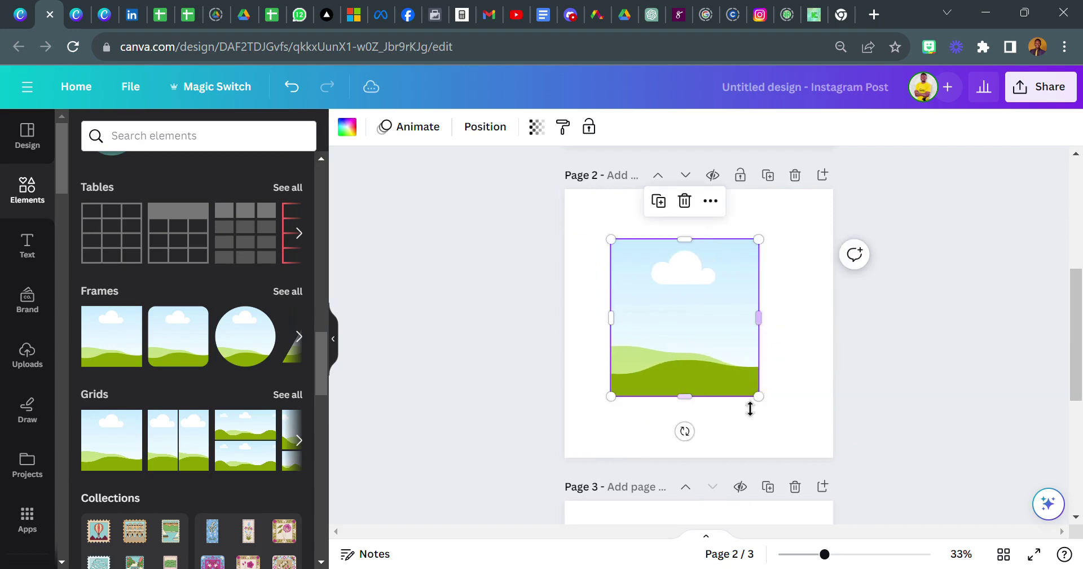
pyautogui.moveTo(742, 406); pyautogui.dragTo(729, 386)
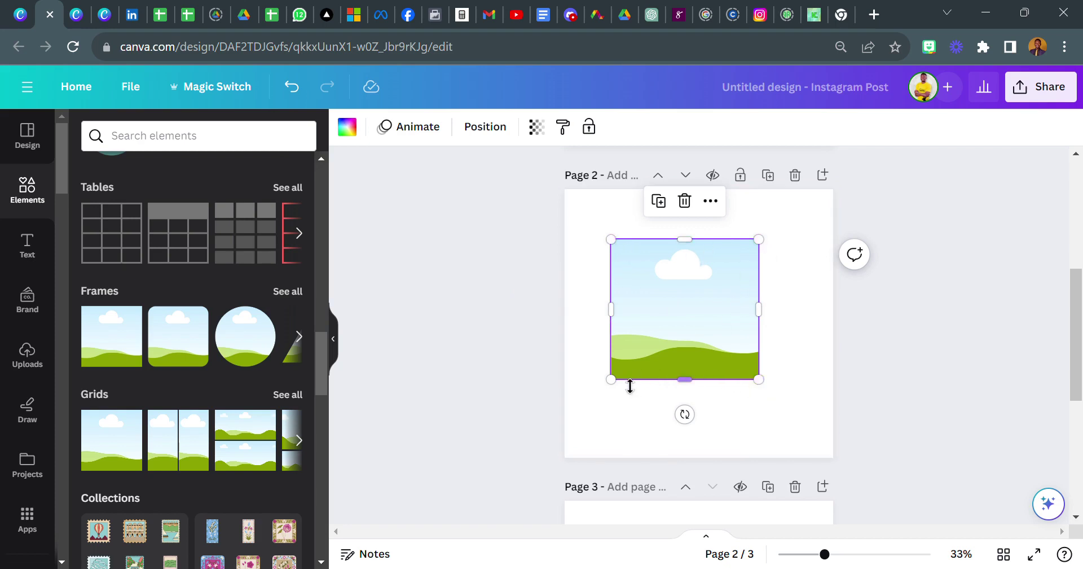
# Delete the square frame from page 2, leaving the page blank
pyautogui.click(791, 354)
pyautogui.click(747, 329)
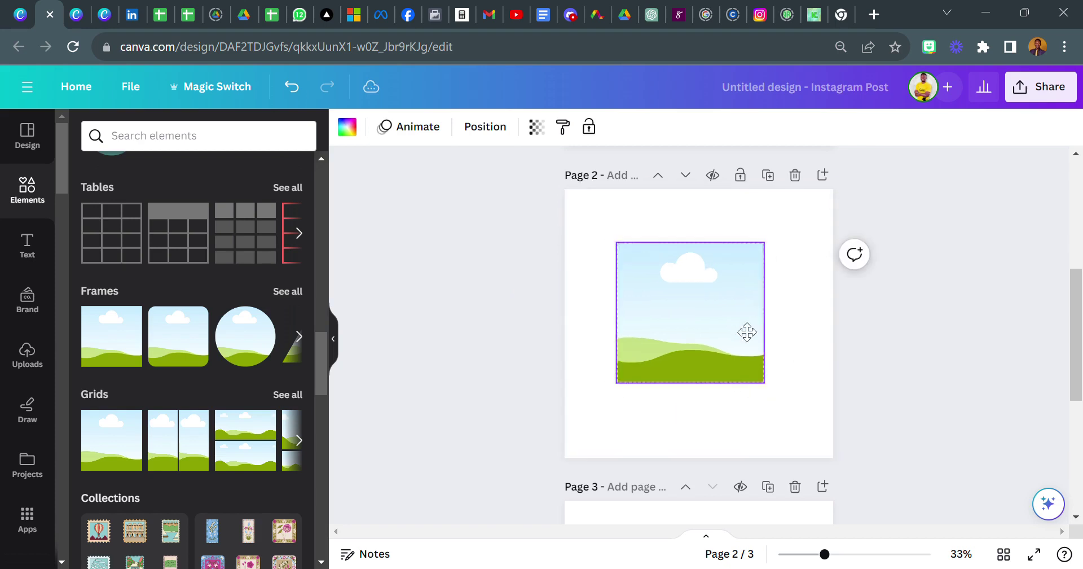
pyautogui.click(730, 266)
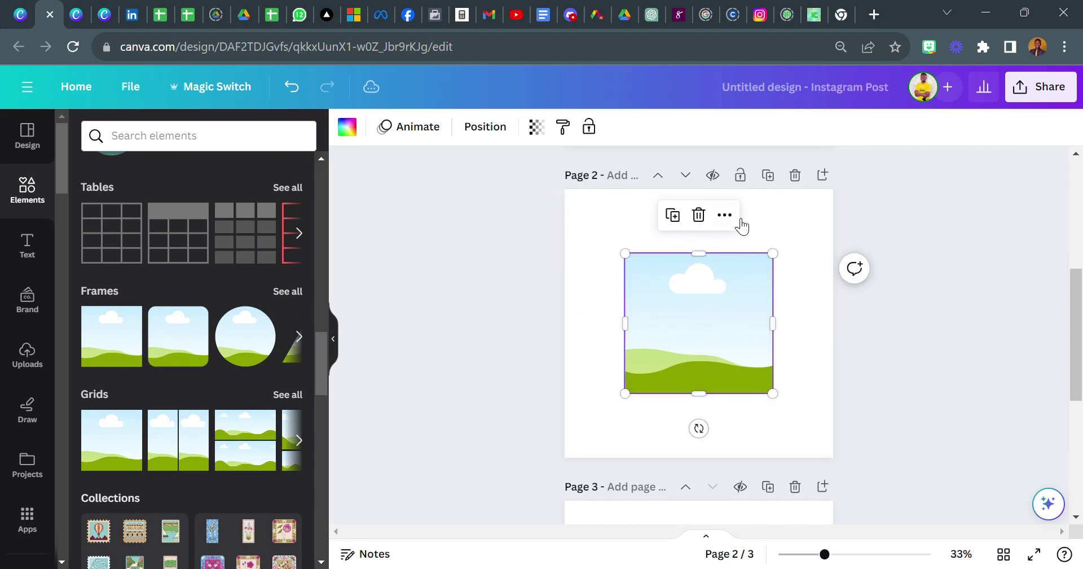
pyautogui.click(700, 216)
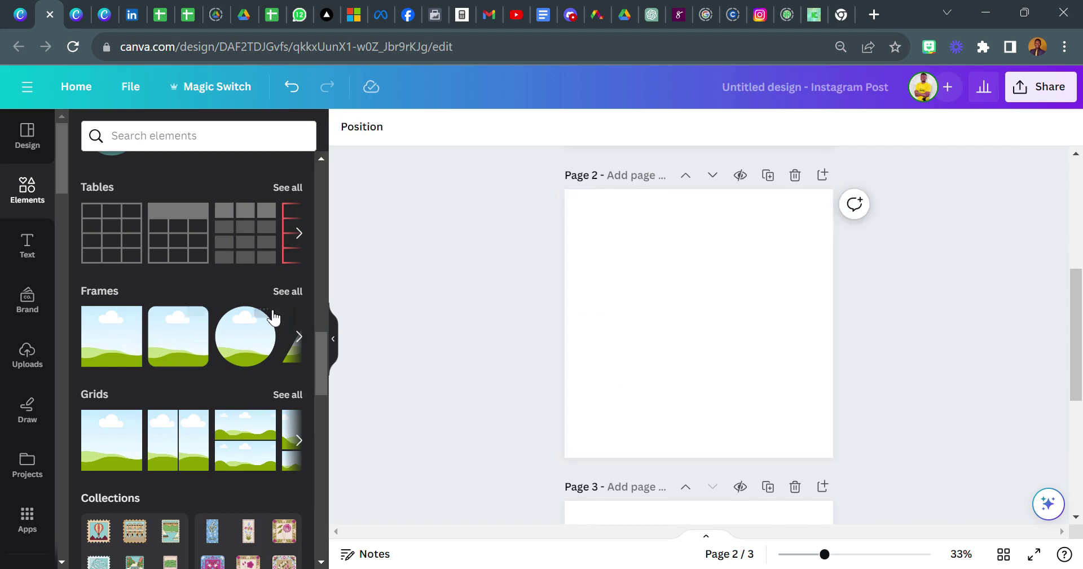
pyautogui.click(291, 291)
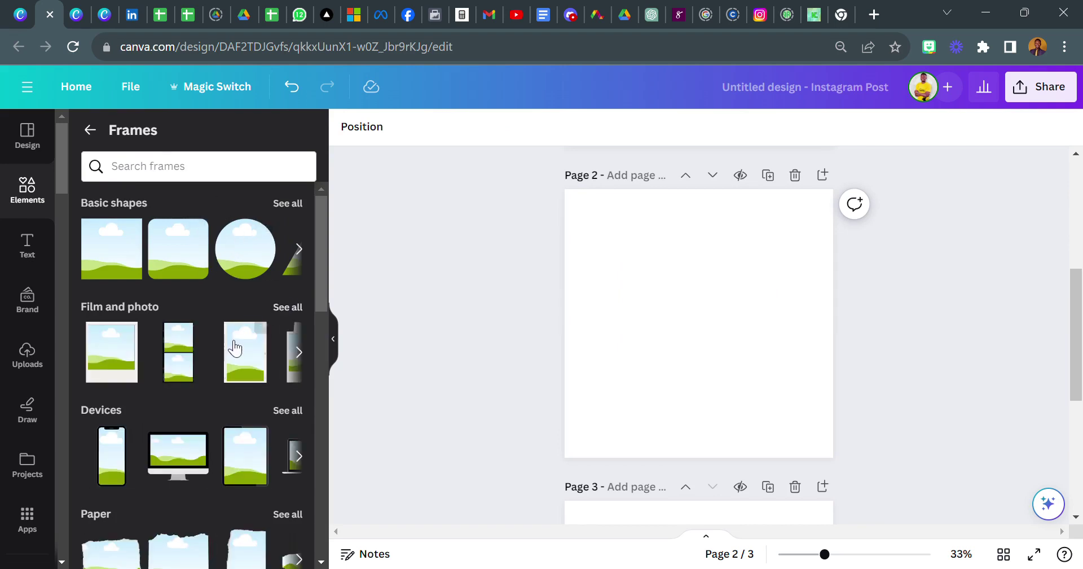
# Show all Basic shapes frames and browse the square, circle, triangle, polygon and star options
pyautogui.click(288, 203)
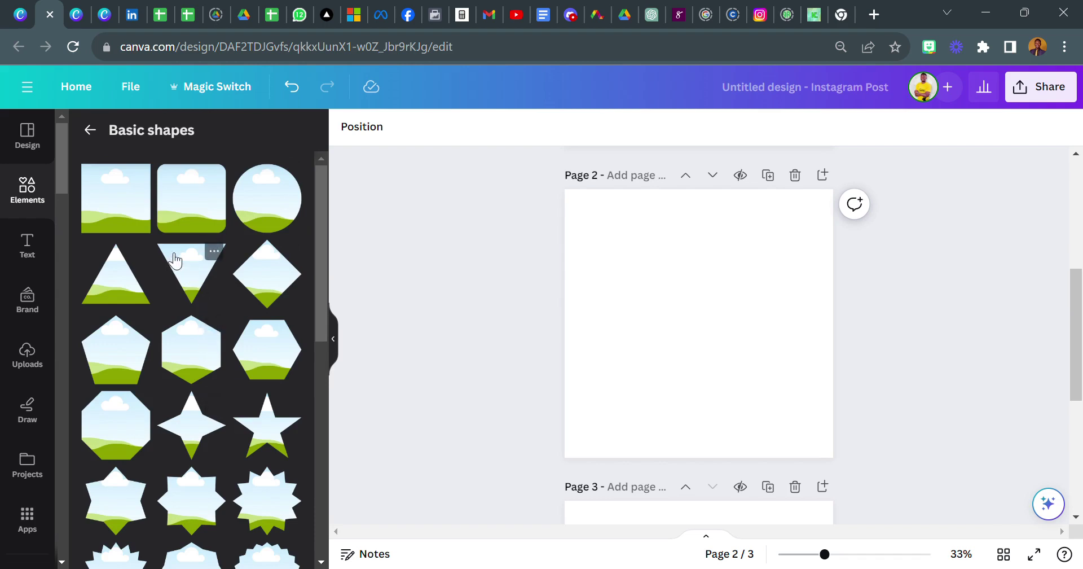
pyautogui.scroll(-5, 186, 367)
pyautogui.scroll(-3, 187, 367)
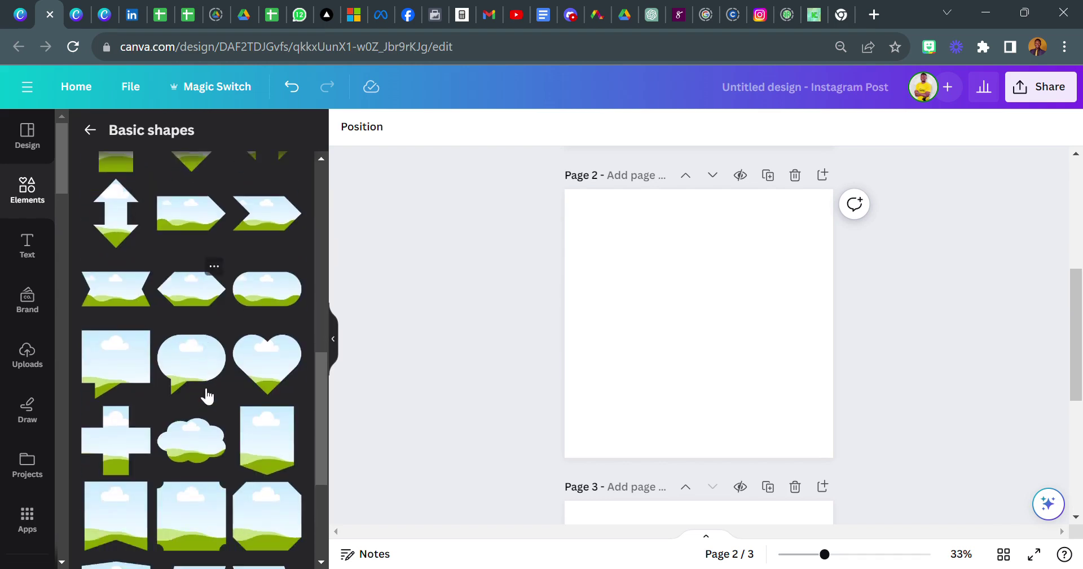
pyautogui.scroll(-3, 209, 395)
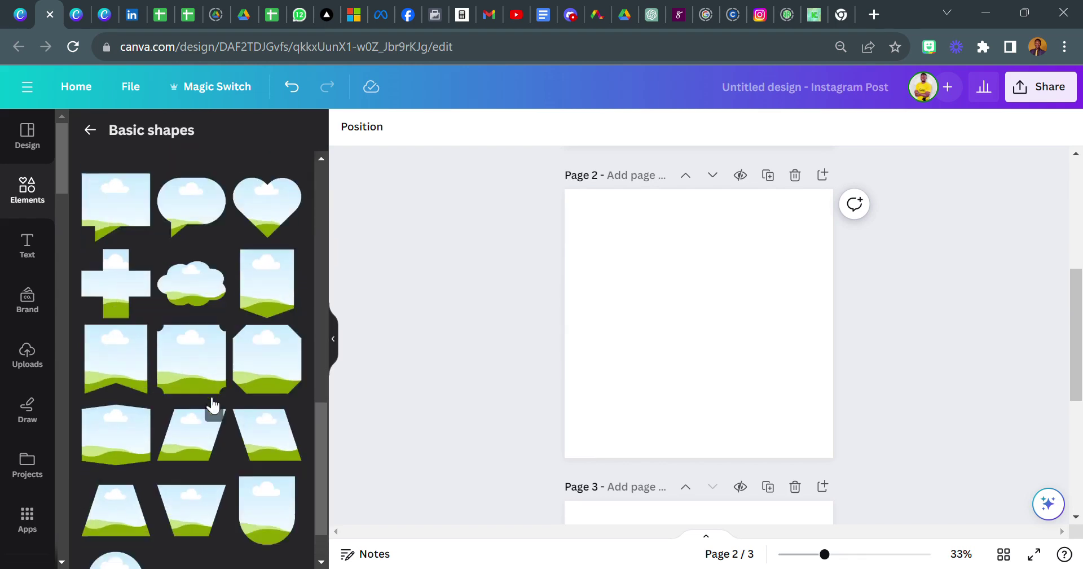
pyautogui.scroll(-2, 212, 406)
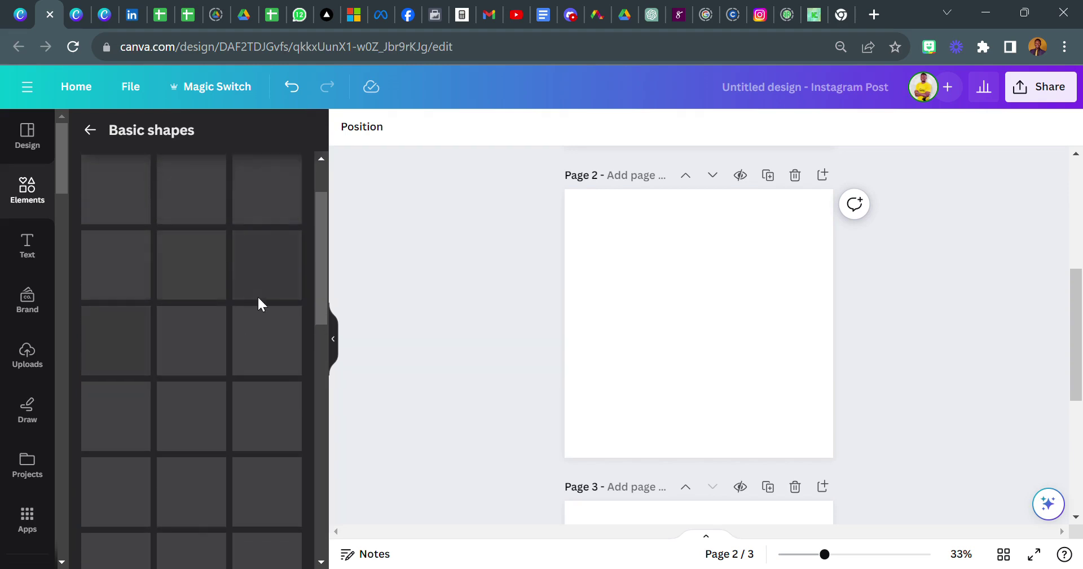
pyautogui.scroll(2, 319, 271)
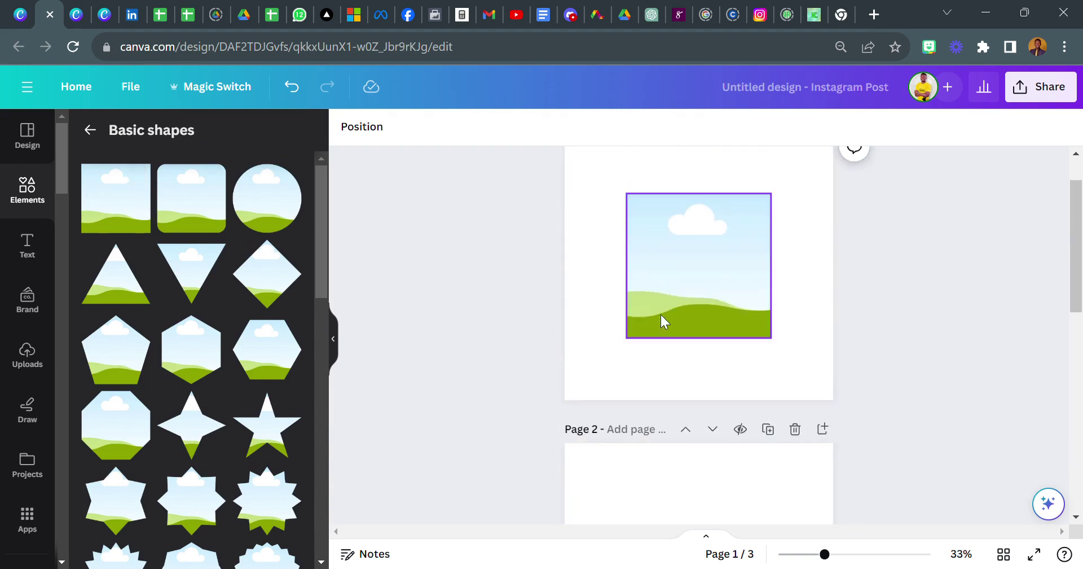
pyautogui.scroll(-5, 657, 305)
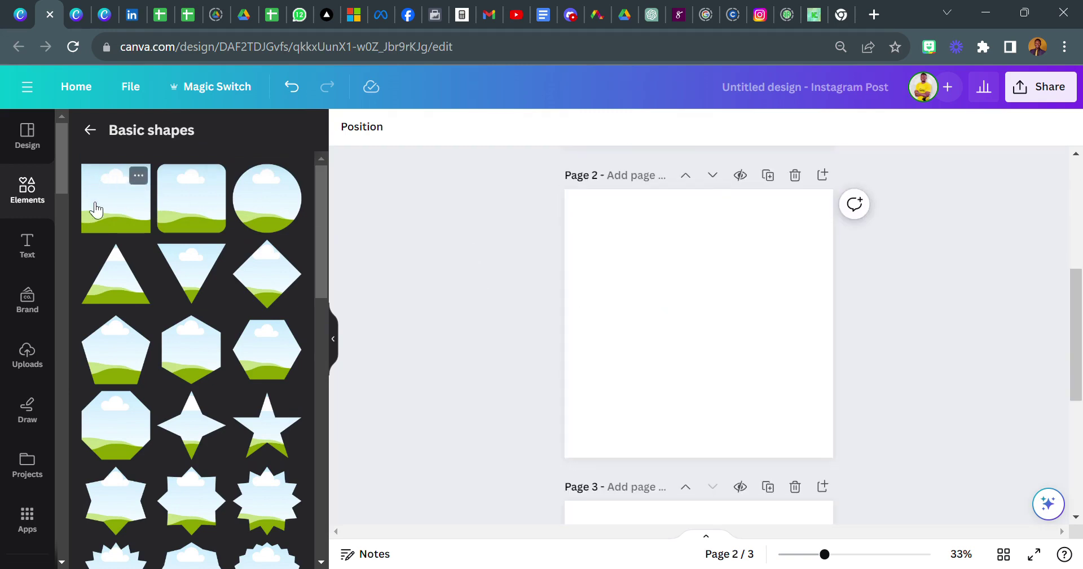
pyautogui.click(114, 215)
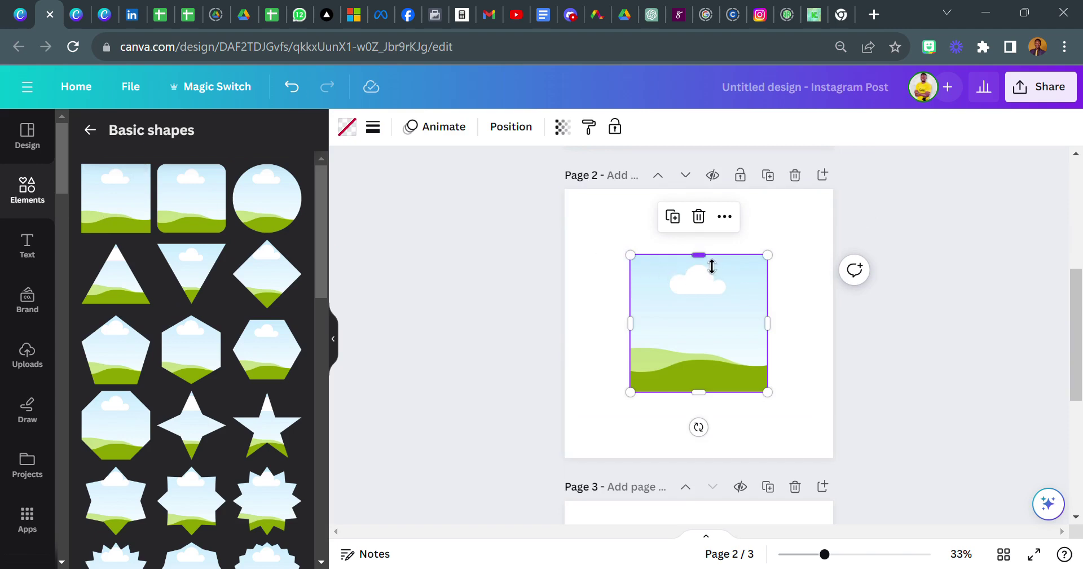
pyautogui.moveTo(710, 267); pyautogui.dragTo(705, 284)
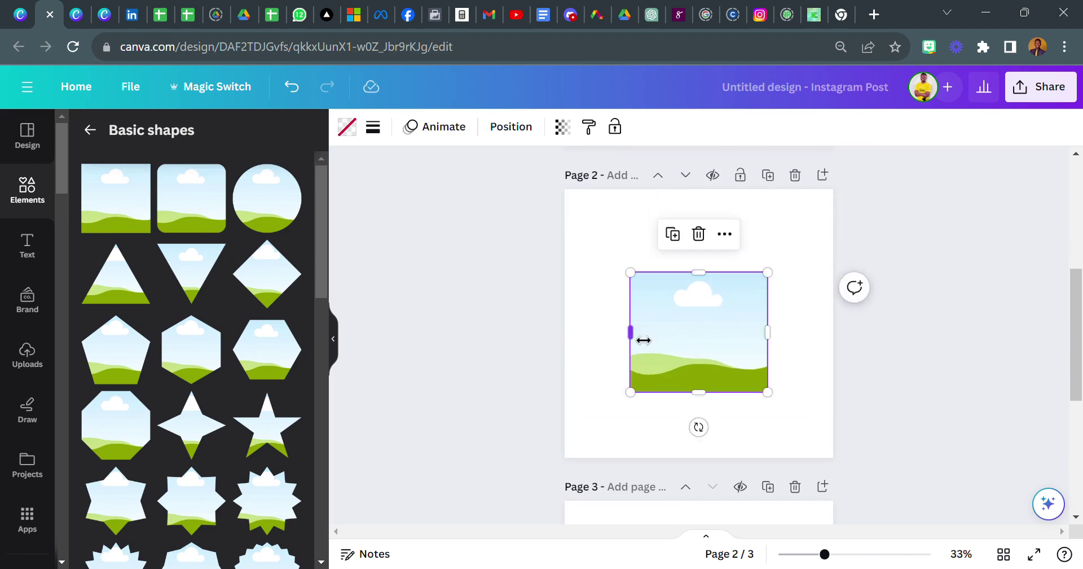
pyautogui.moveTo(643, 340); pyautogui.dragTo(659, 339)
pyautogui.moveTo(778, 351); pyautogui.dragTo(763, 351)
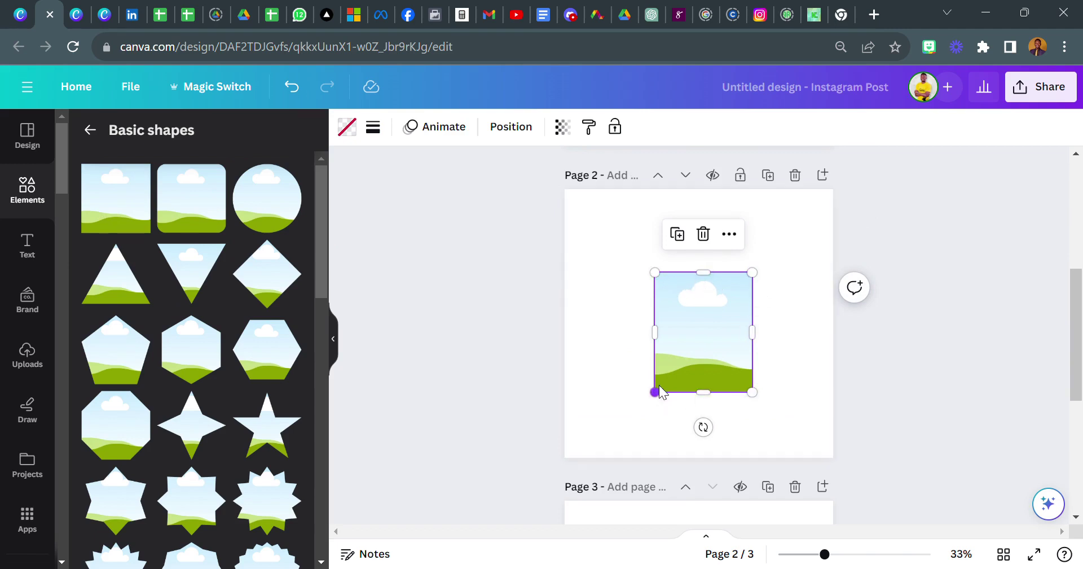
pyautogui.moveTo(666, 334); pyautogui.dragTo(615, 332)
pyautogui.moveTo(669, 273); pyautogui.dragTo(652, 253)
pyautogui.moveTo(669, 299); pyautogui.dragTo(687, 319)
pyautogui.click(607, 269)
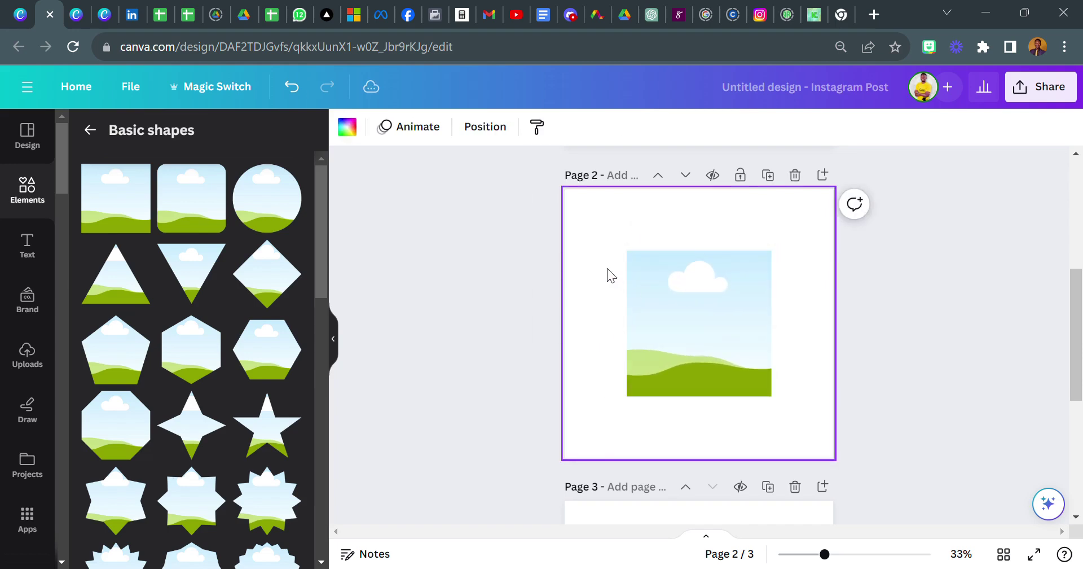
pyautogui.click(666, 311)
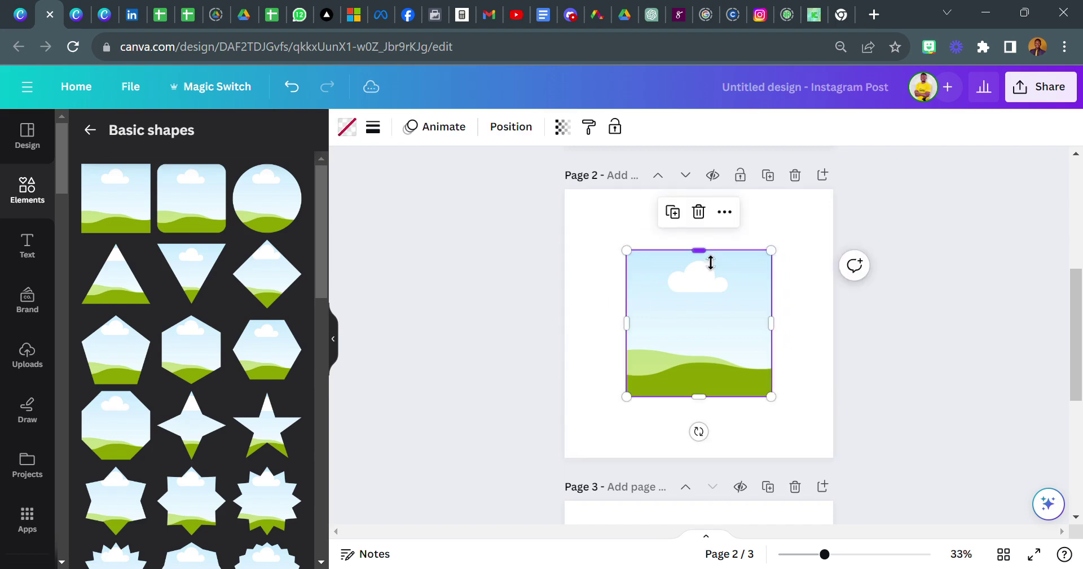
pyautogui.click(614, 226)
pyautogui.click(671, 313)
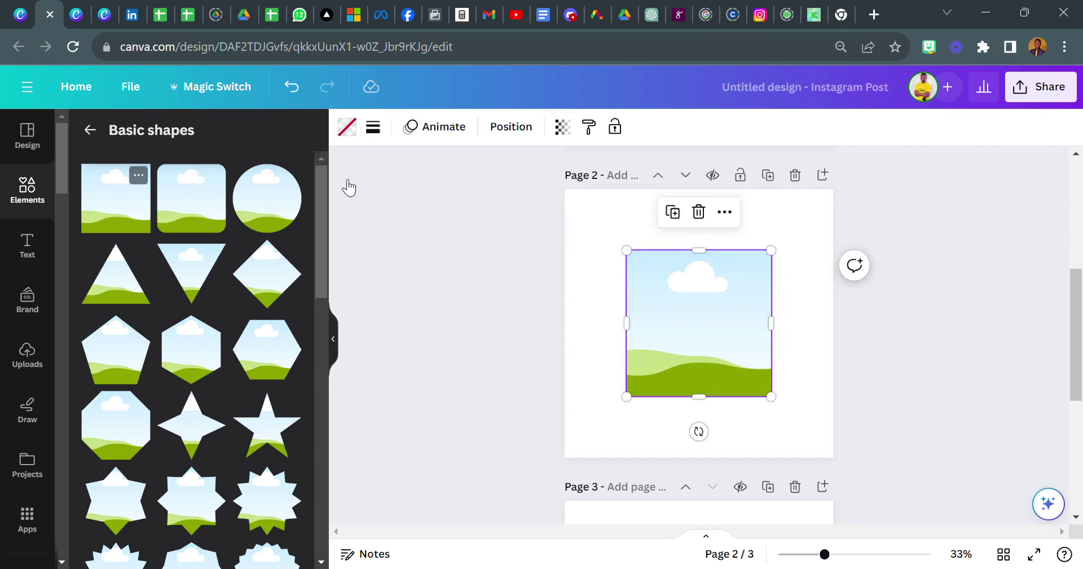
pyautogui.click(699, 212)
# Navigate back from the frame categories to the main Elements list
pyautogui.scroll(-3, 723, 414)
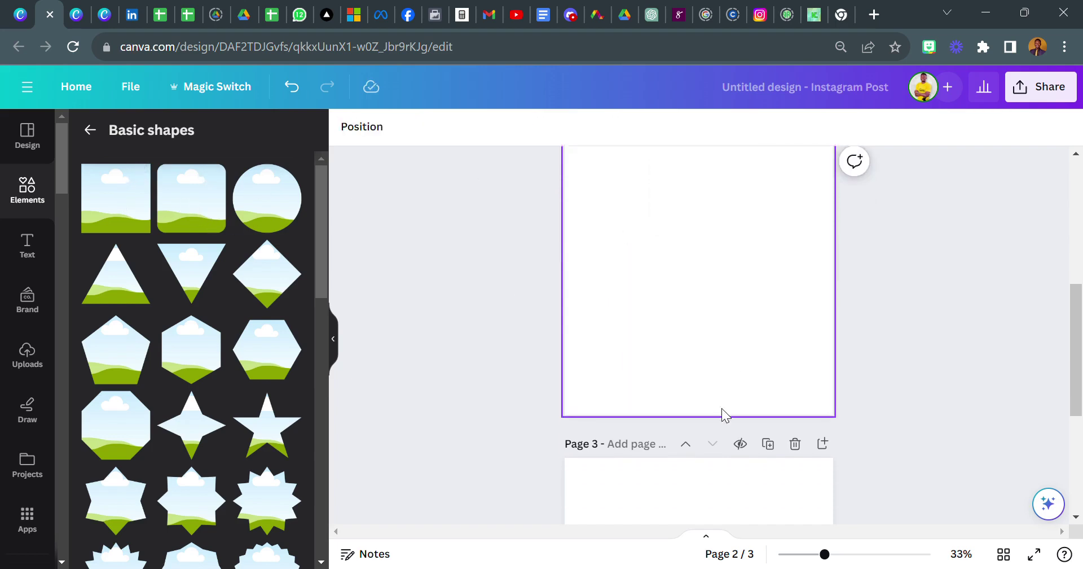
pyautogui.click(90, 130)
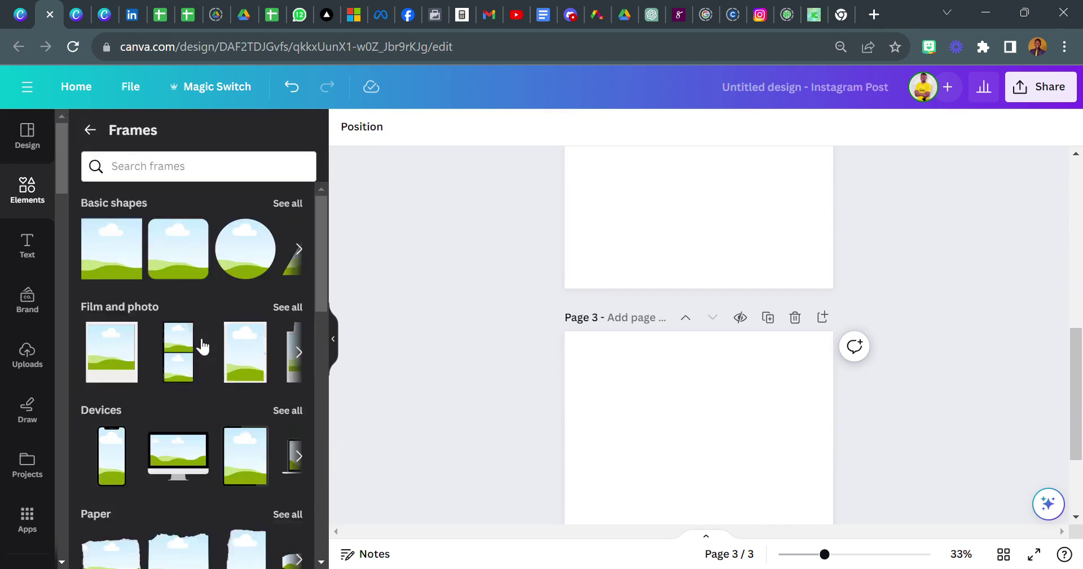
pyautogui.scroll(-5, 195, 338)
pyautogui.scroll(-3, 195, 339)
pyautogui.click(87, 129)
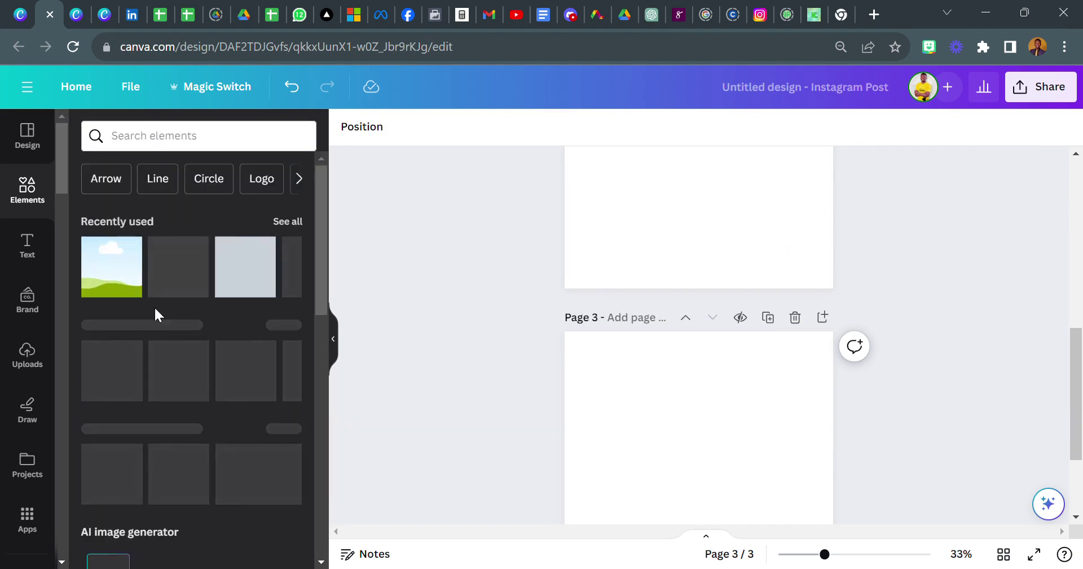
# Browse the full collection of grids
pyautogui.scroll(-10, 180, 345)
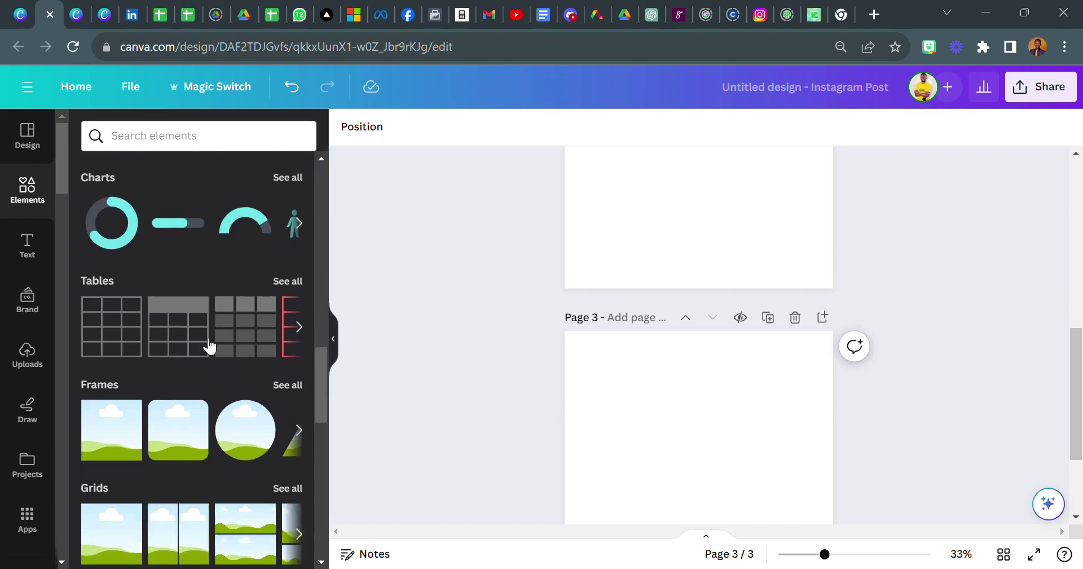
pyautogui.click(287, 480)
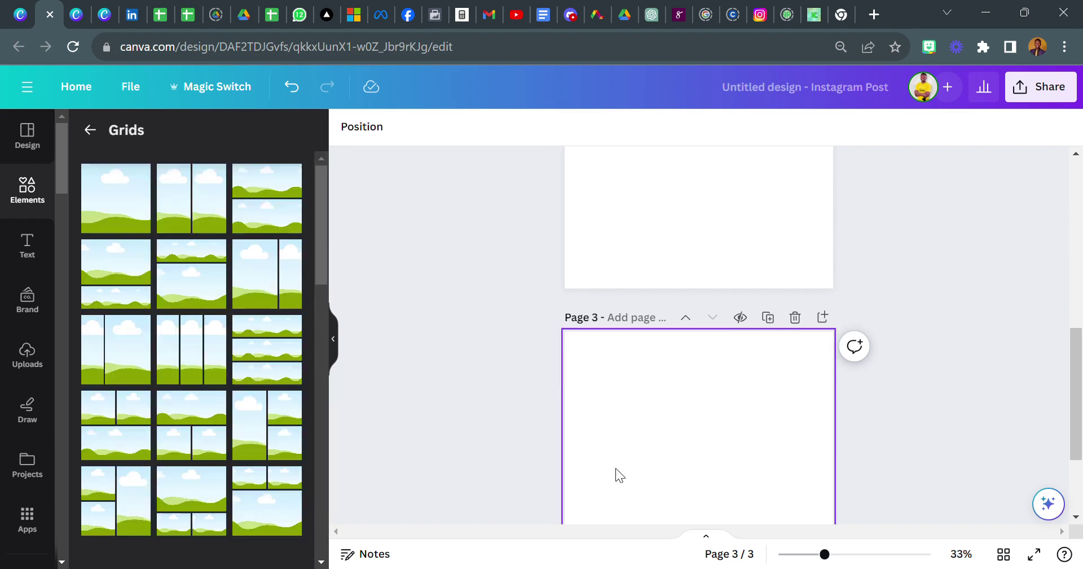
pyautogui.scroll(-3, 615, 471)
pyautogui.scroll(-1, 181, 355)
pyautogui.scroll(-5, 181, 355)
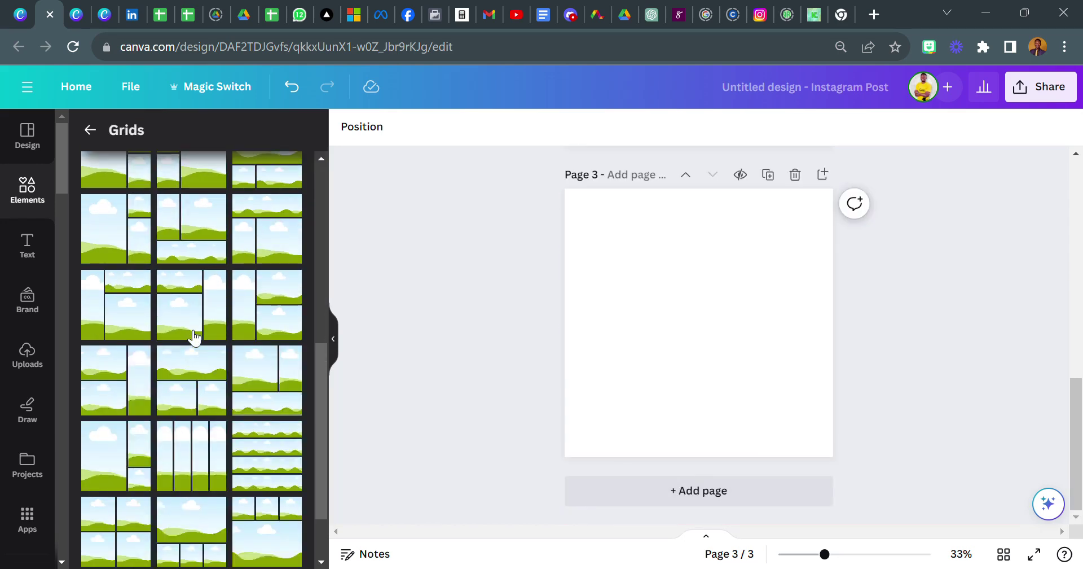
pyautogui.scroll(2, 213, 370)
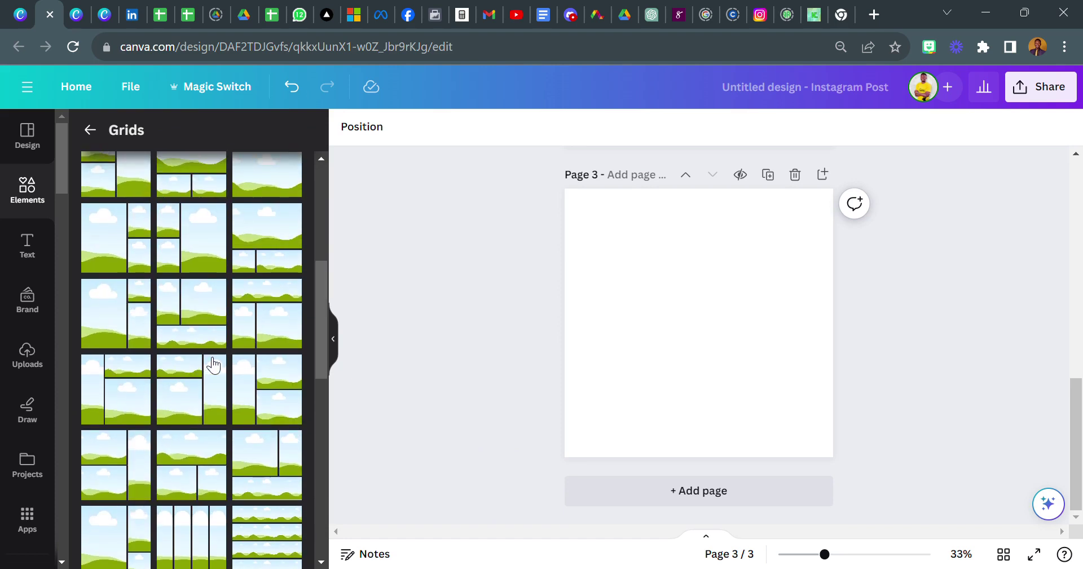
pyautogui.scroll(-10, 212, 367)
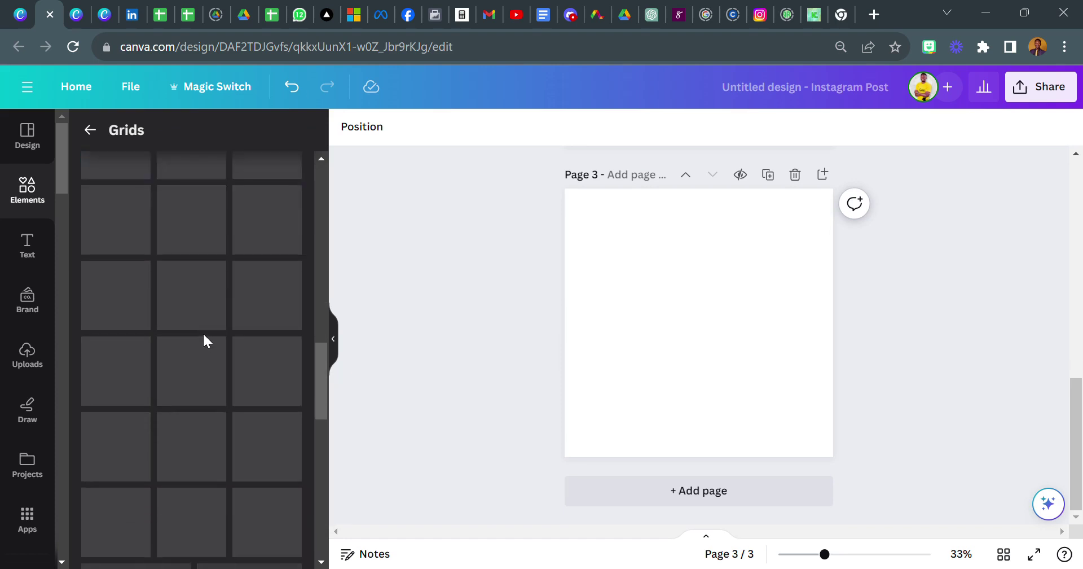
pyautogui.scroll(-5, 197, 284)
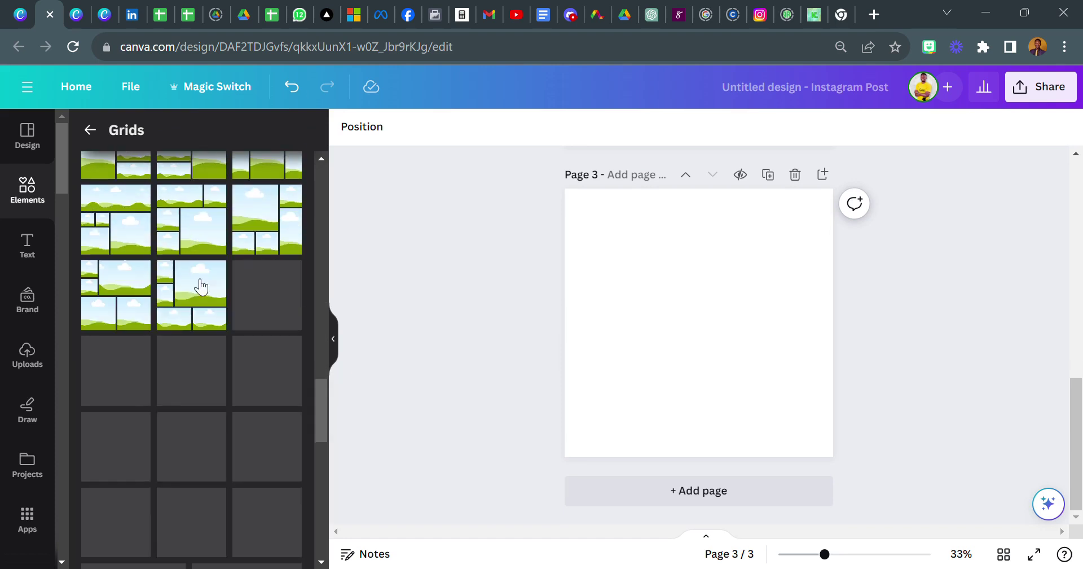
pyautogui.scroll(-5, 201, 367)
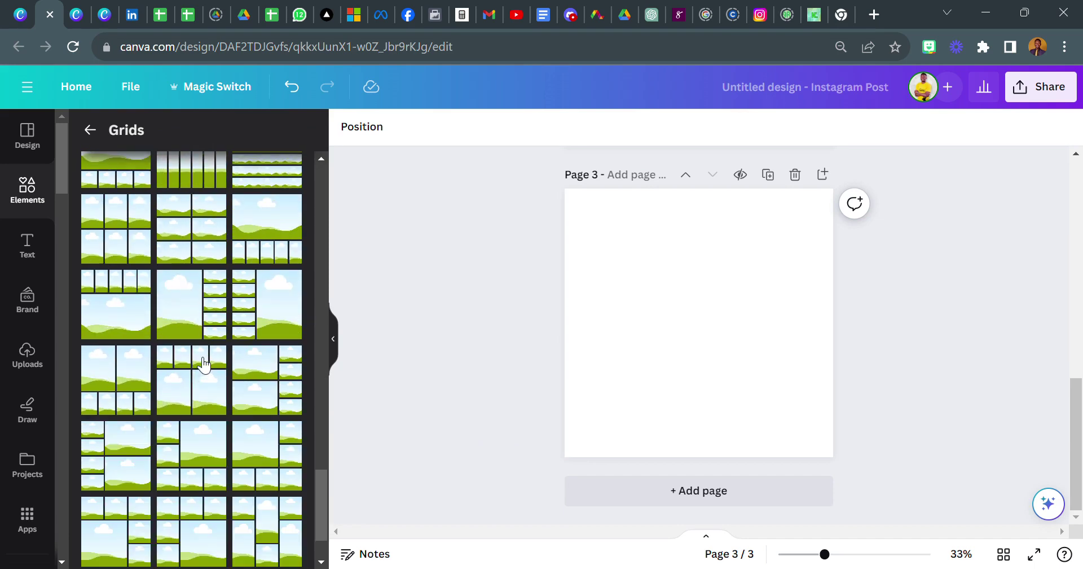
# Add a circle frame from the full Frames list to page 3
pyautogui.click(91, 130)
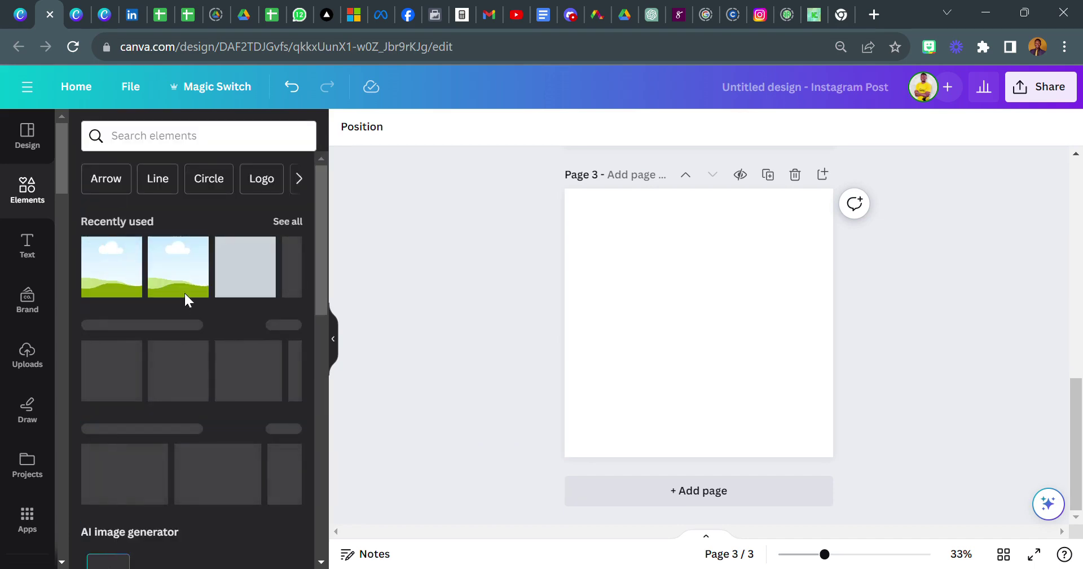
pyautogui.scroll(-5, 212, 332)
pyautogui.scroll(-2, 211, 347)
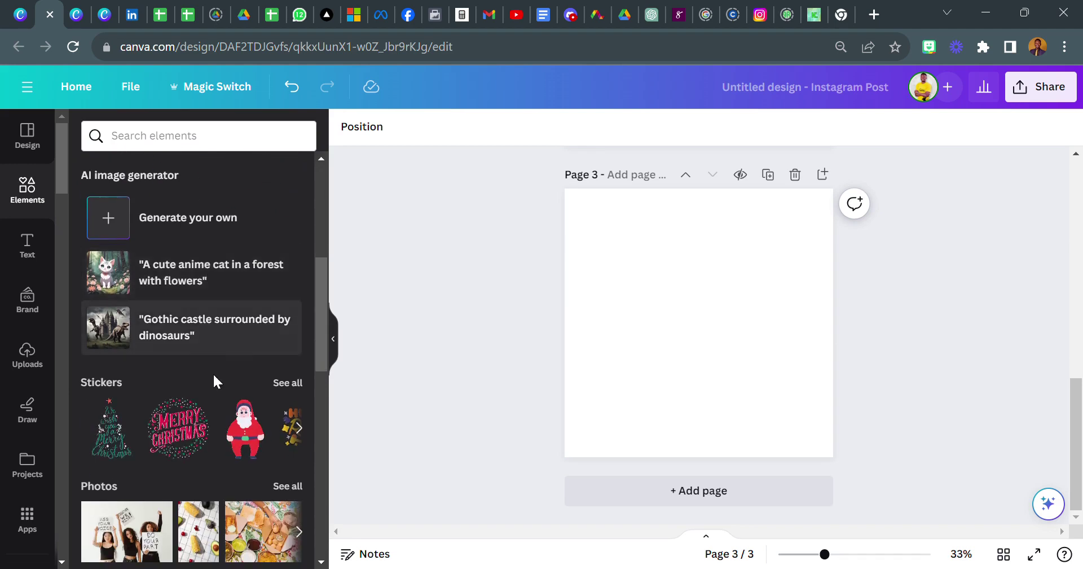
pyautogui.scroll(-5, 213, 379)
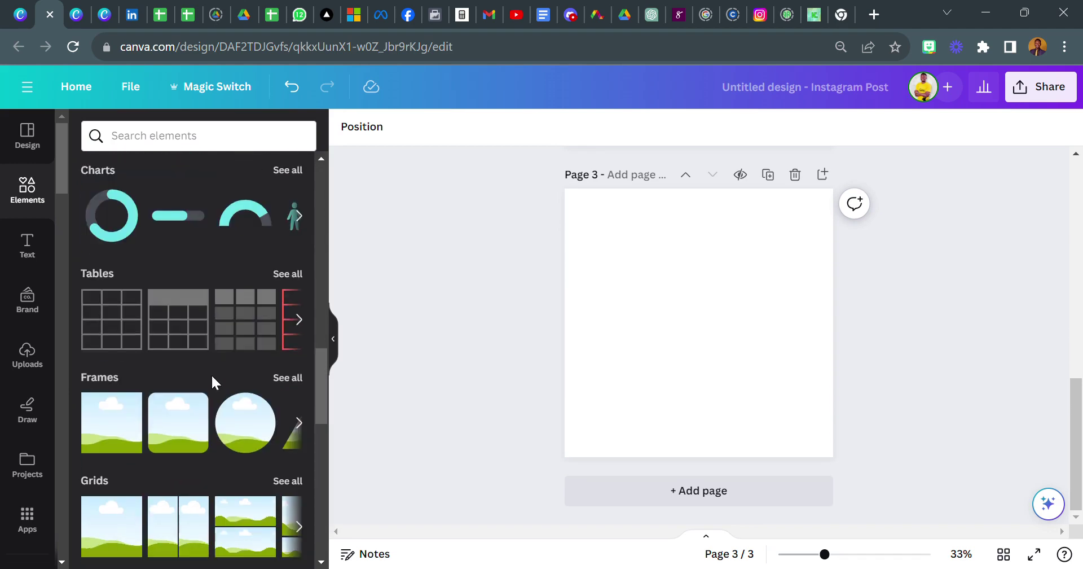
pyautogui.click(280, 378)
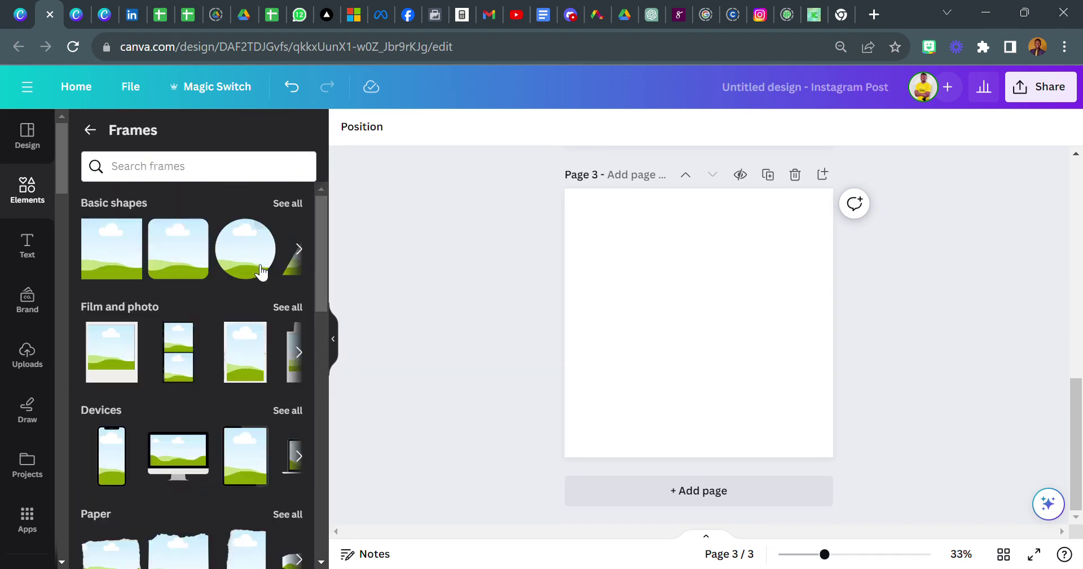
pyautogui.click(261, 265)
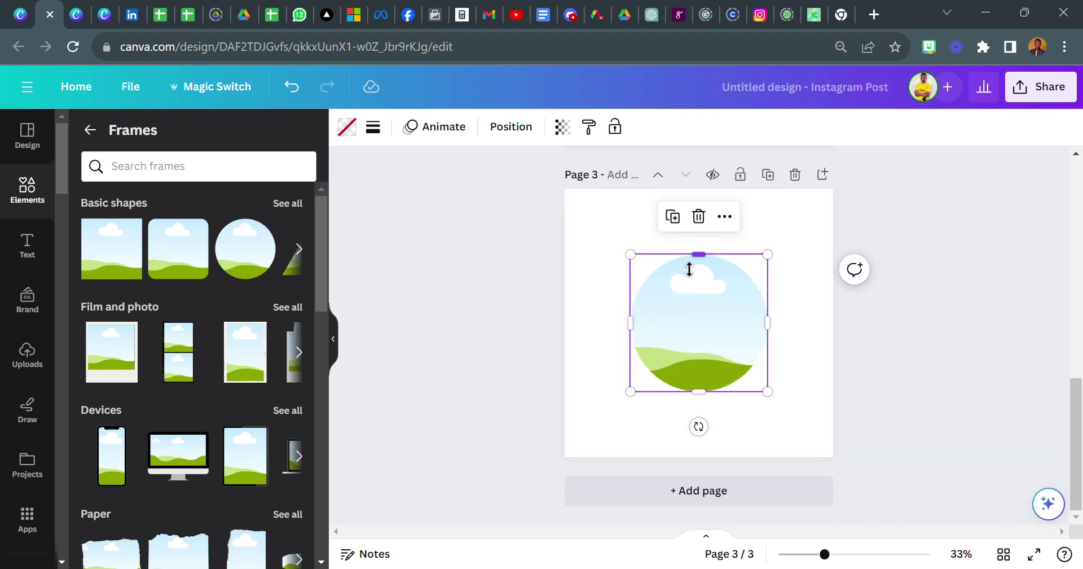
# Stretch the circle frame into a tall oval by its top, bottom and side handles, centred
pyautogui.moveTo(689, 254); pyautogui.dragTo(673, 239)
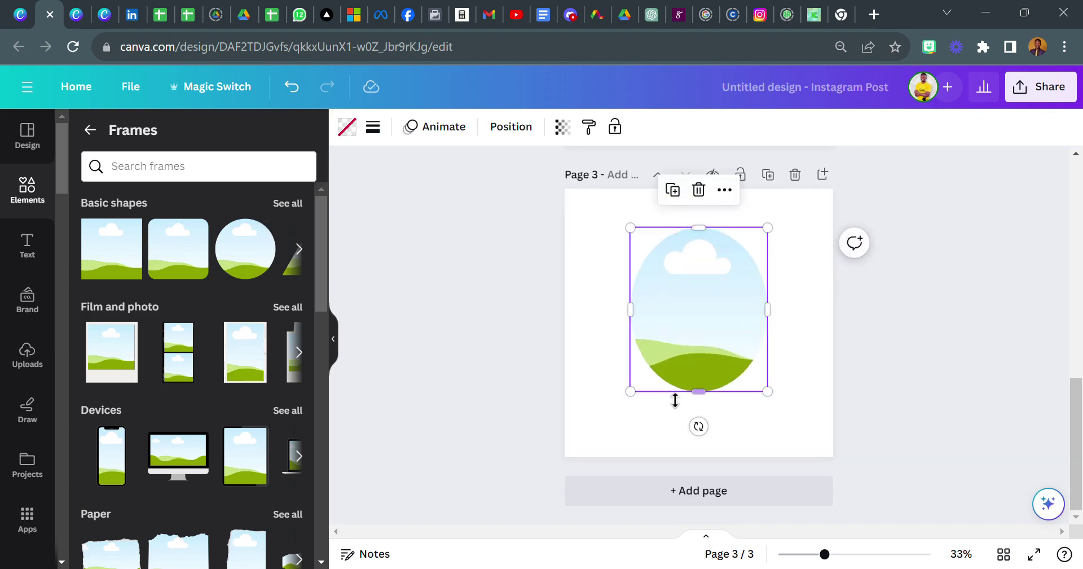
pyautogui.moveTo(675, 400); pyautogui.dragTo(688, 413)
pyautogui.moveTo(634, 338); pyautogui.dragTo(663, 330)
pyautogui.click(600, 316)
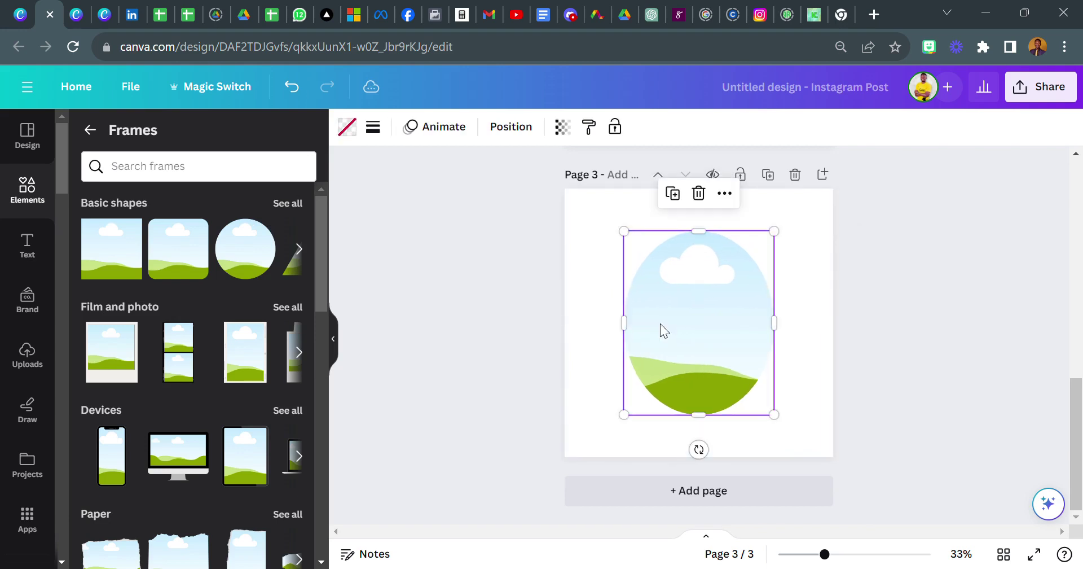
pyautogui.click(307, 207)
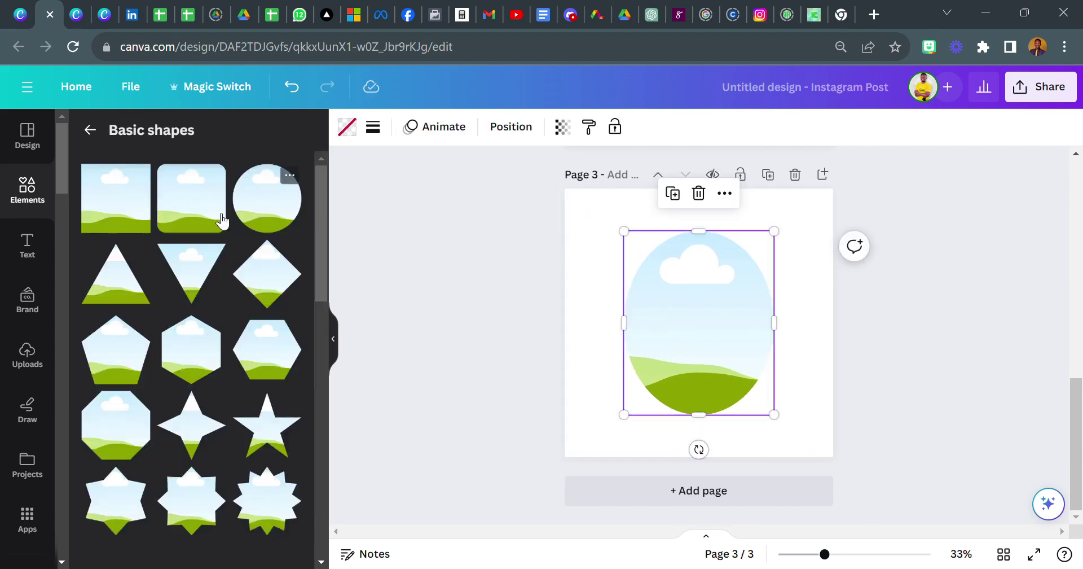
# Add an octagon badge frame, delete the oval frame, and align the badge to centre
pyautogui.click(505, 280)
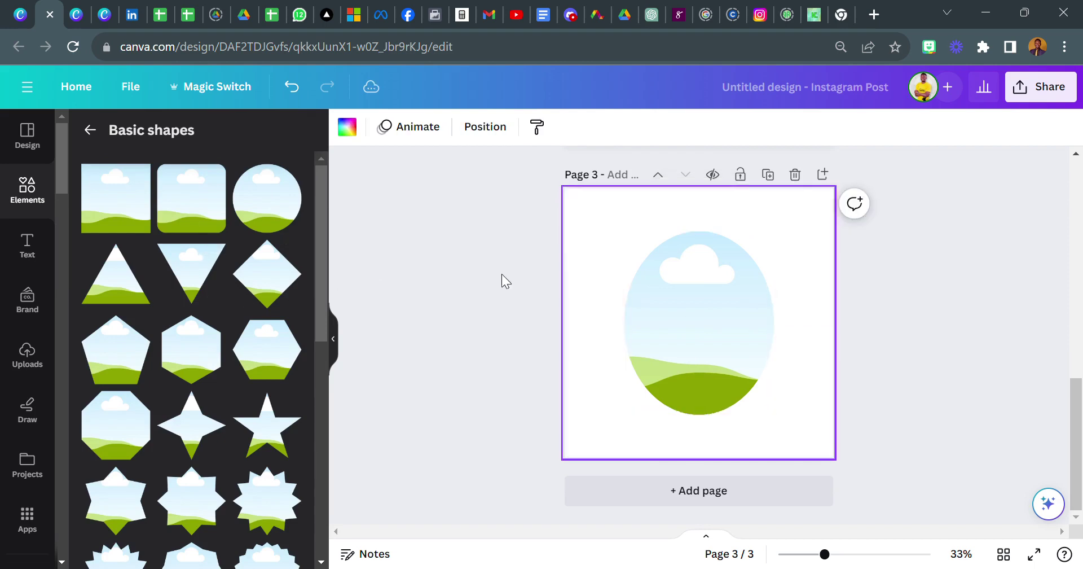
pyautogui.scroll(-5, 145, 419)
pyautogui.click(203, 327)
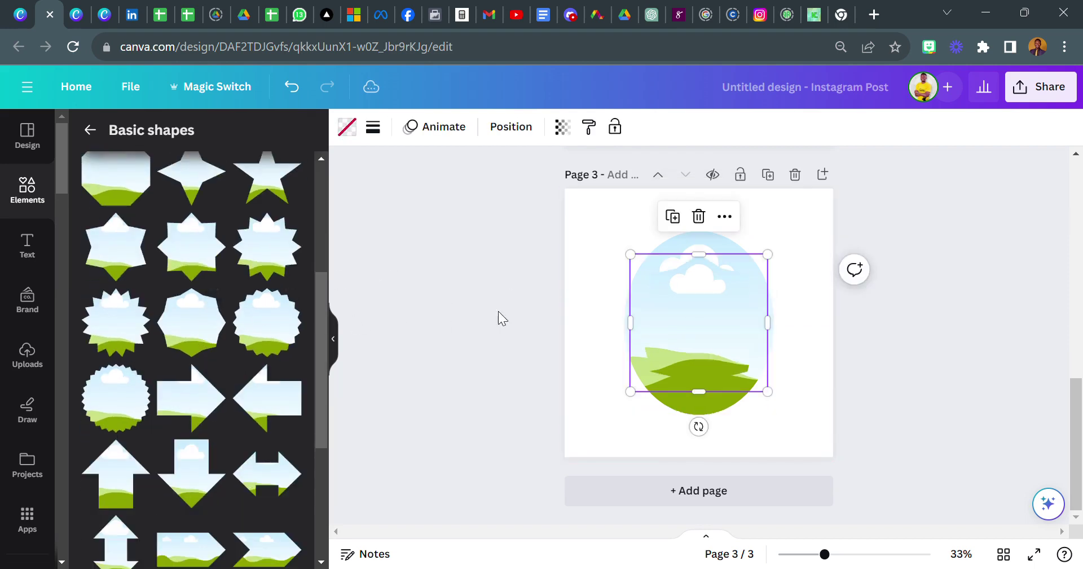
pyautogui.click(698, 246)
pyautogui.click(700, 195)
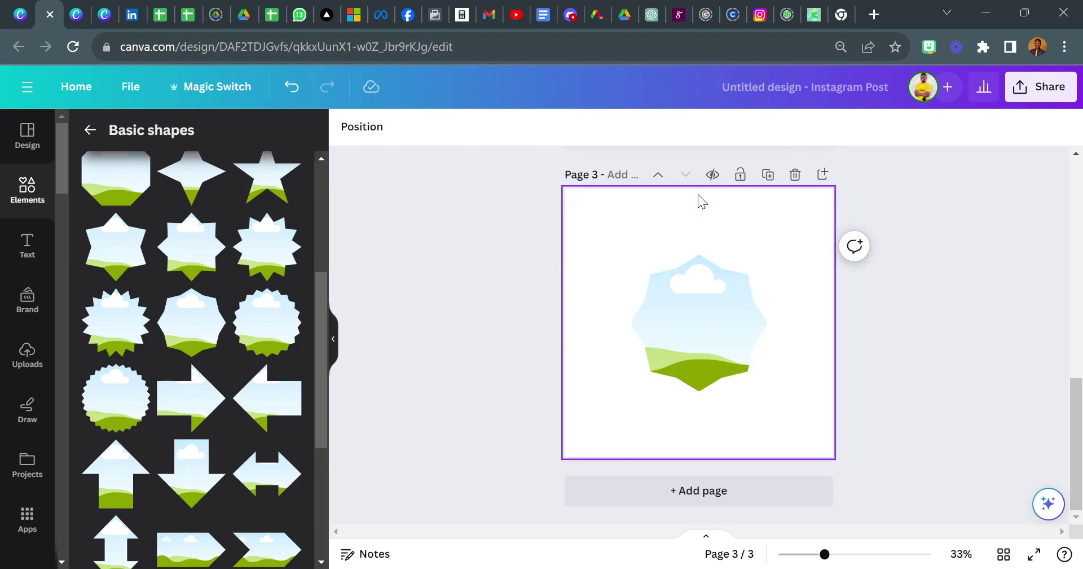
pyautogui.moveTo(696, 284); pyautogui.dragTo(703, 292)
pyautogui.click(612, 242)
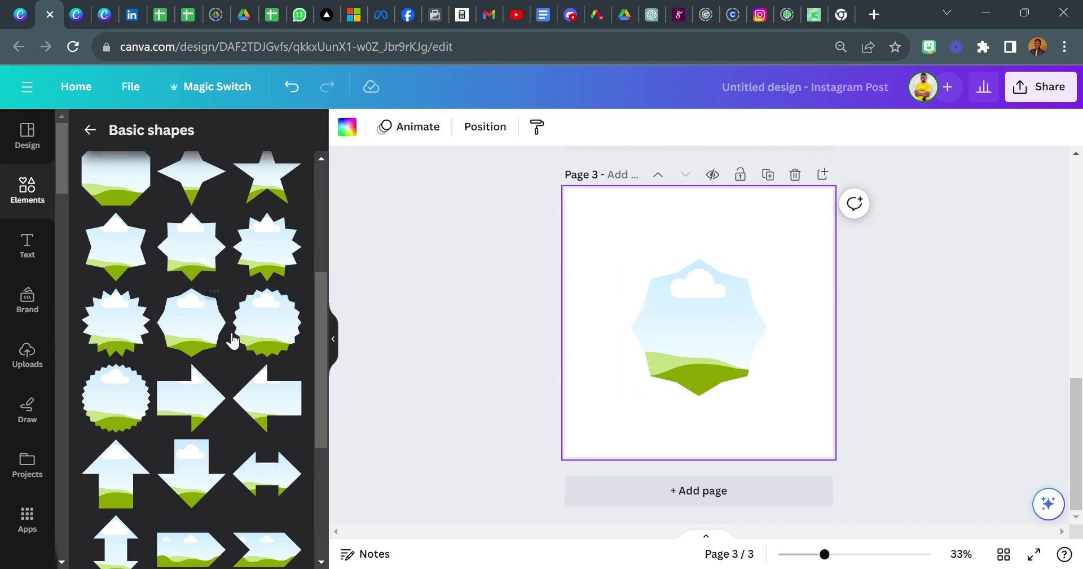
# Replace the badge with a square frame stretched taller into a rectangle
pyautogui.scroll(-5, 241, 321)
pyautogui.scroll(9, 243, 324)
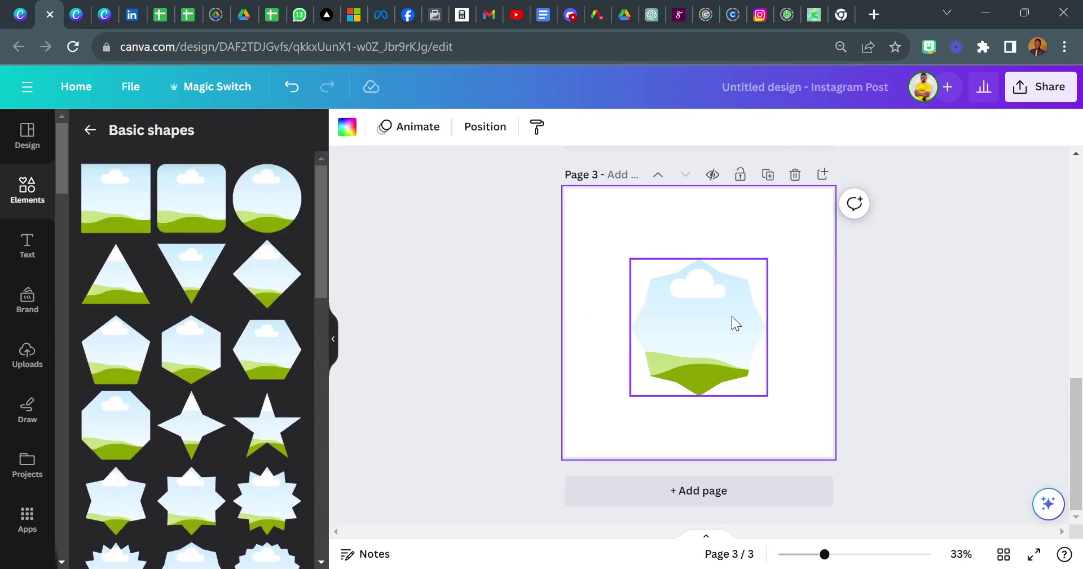
pyautogui.click(700, 282)
pyautogui.click(698, 221)
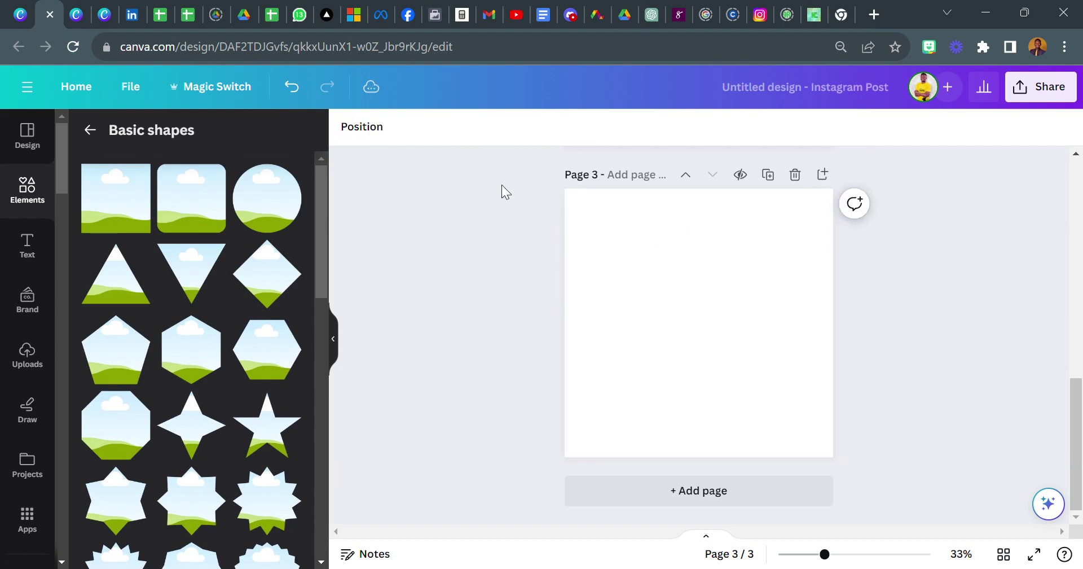
pyautogui.click(133, 209)
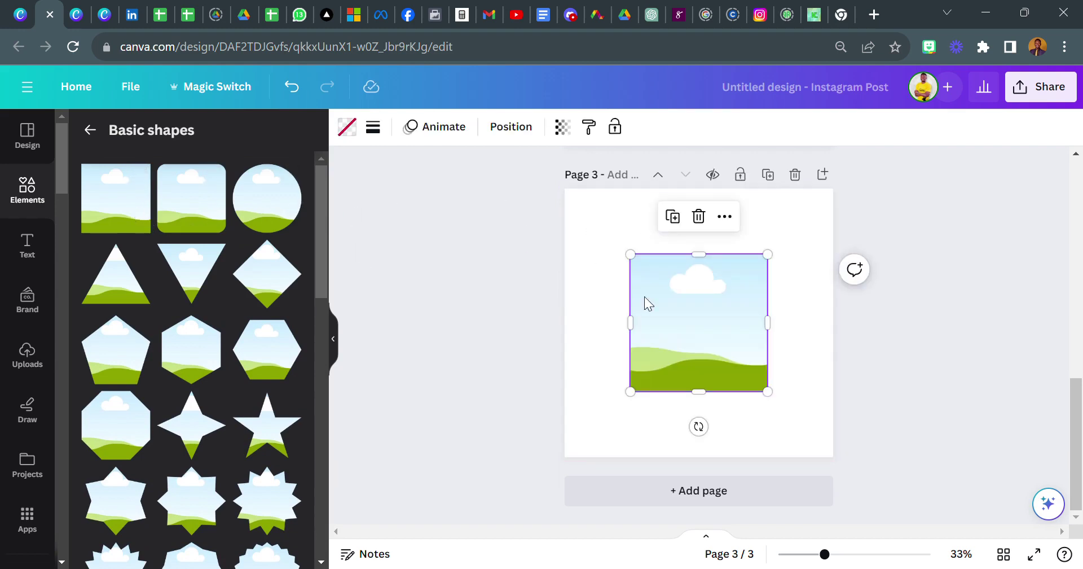
pyautogui.moveTo(698, 263); pyautogui.dragTo(699, 246)
pyautogui.click(612, 268)
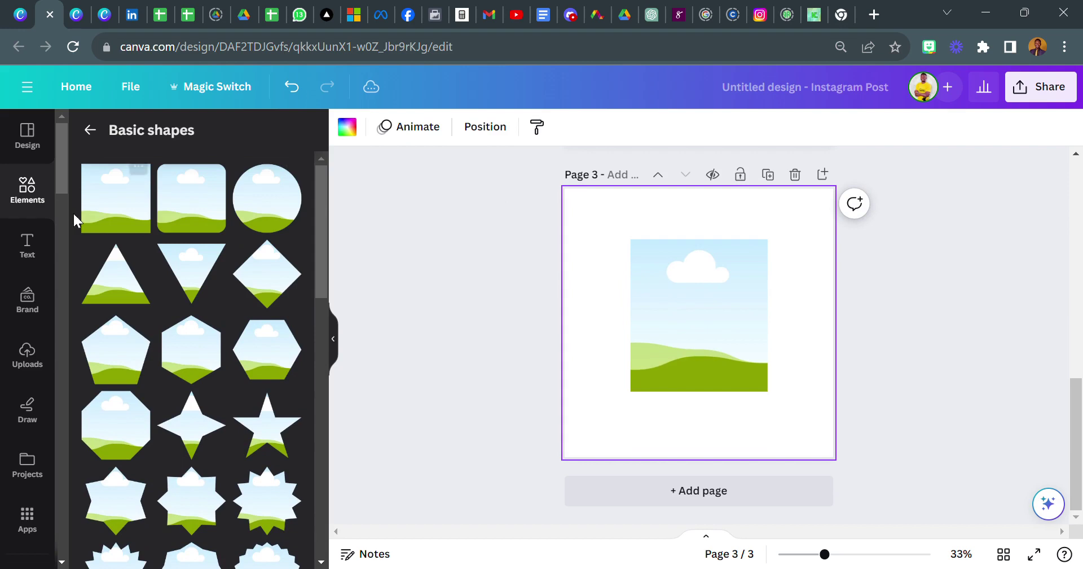
# Drop the three-women-with-signs stock photo into the frame and crop its edges
pyautogui.scroll(-2, 22, 469)
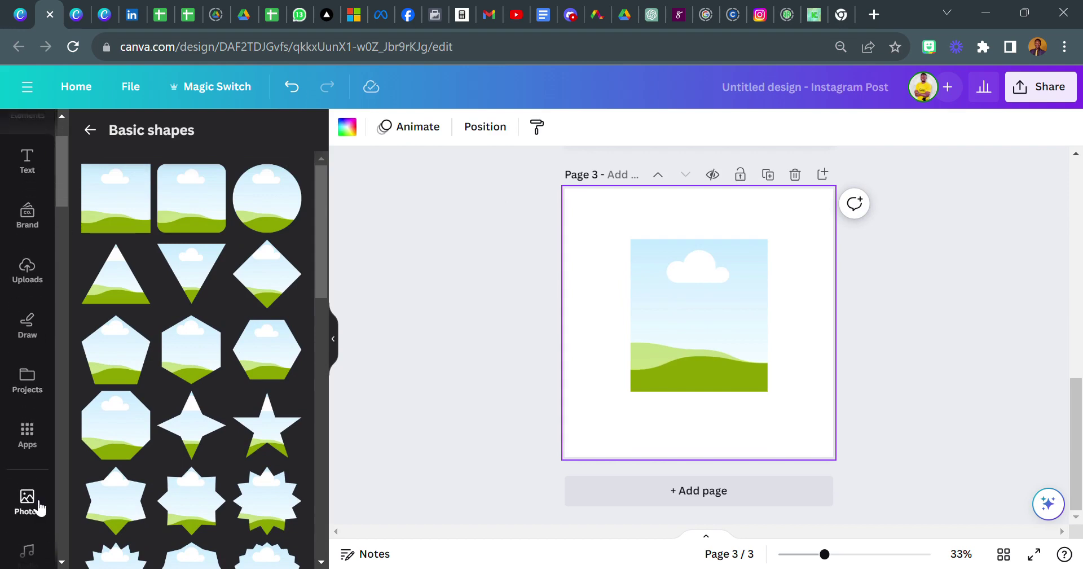
pyautogui.click(26, 500)
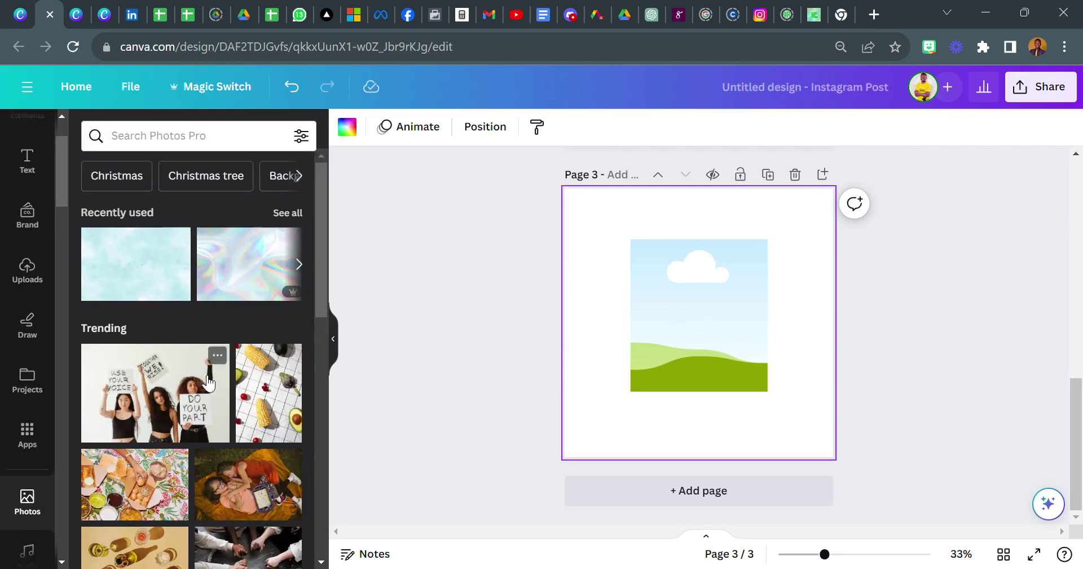
pyautogui.moveTo(155, 393); pyautogui.dragTo(700, 316)
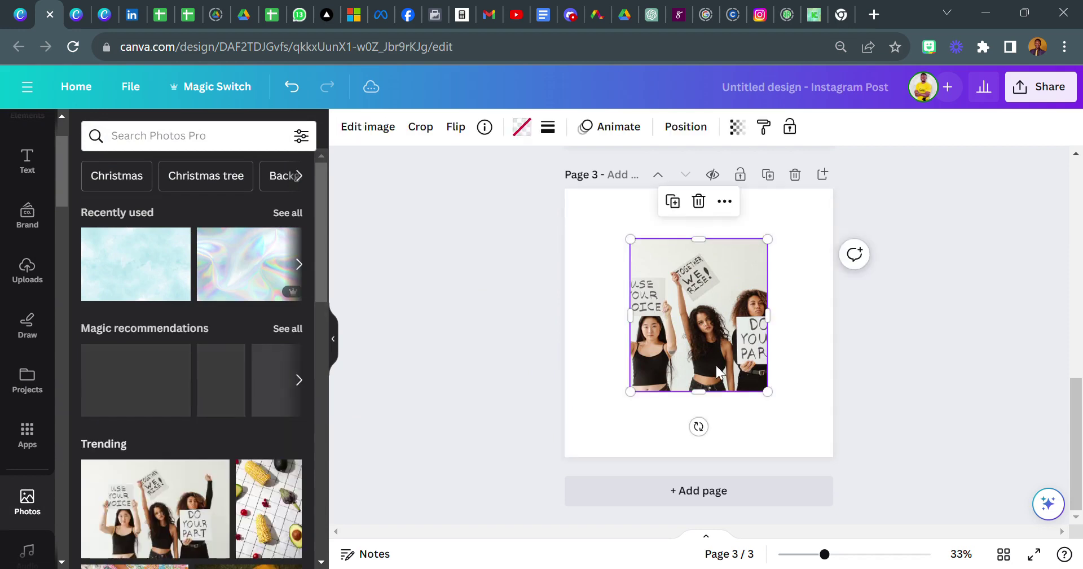
pyautogui.moveTo(728, 401); pyautogui.dragTo(732, 336)
pyautogui.moveTo(690, 231); pyautogui.dragTo(689, 205)
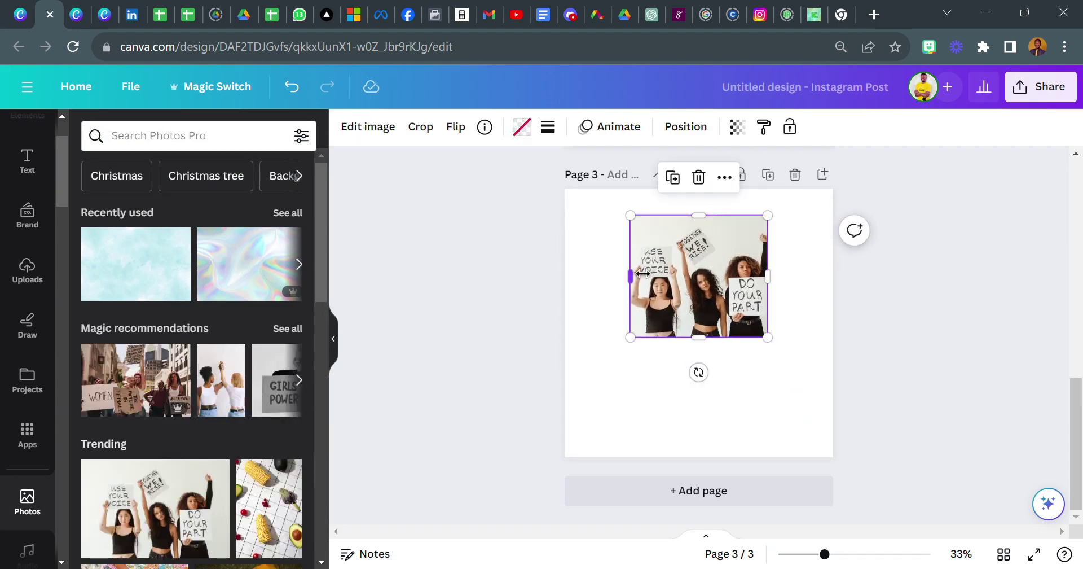
pyautogui.moveTo(631, 276); pyautogui.dragTo(696, 349)
# Snap the cropped photo to the page centre
pyautogui.click(612, 269)
pyautogui.click(715, 302)
pyautogui.click(612, 307)
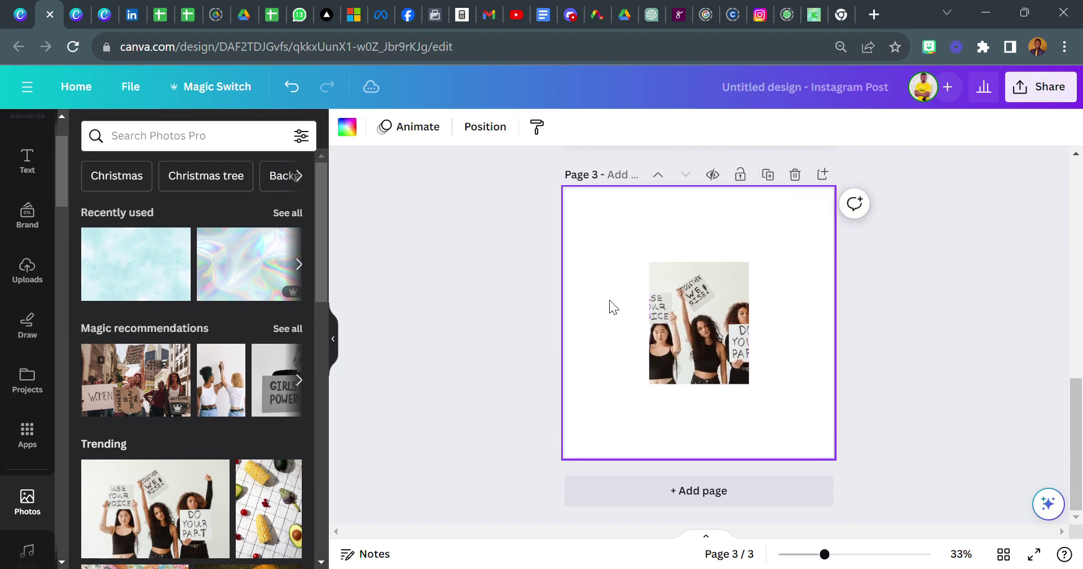
pyautogui.click(693, 342)
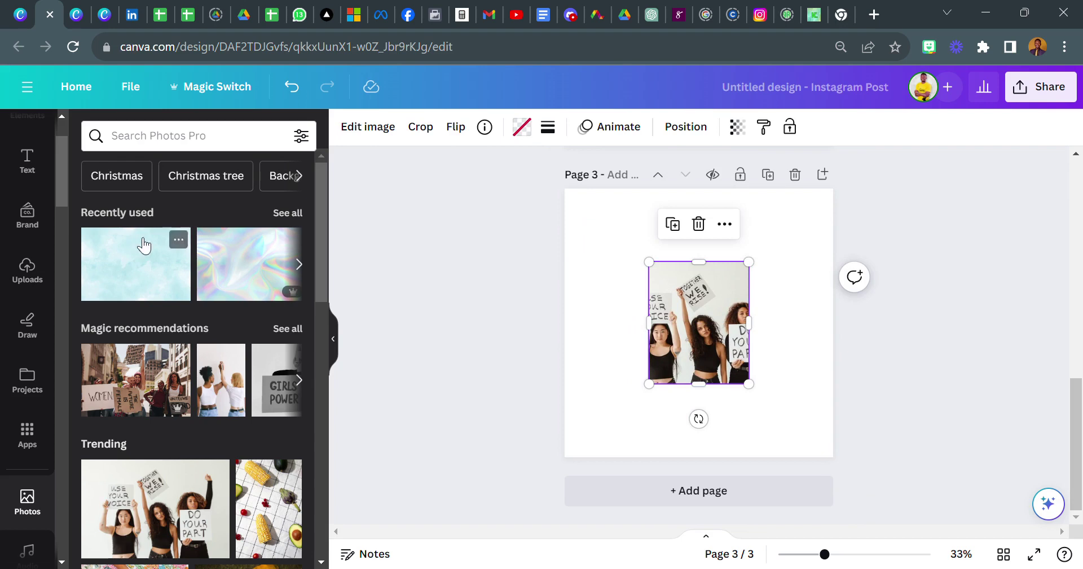
pyautogui.click(621, 275)
pyautogui.moveTo(736, 325); pyautogui.dragTo(738, 325)
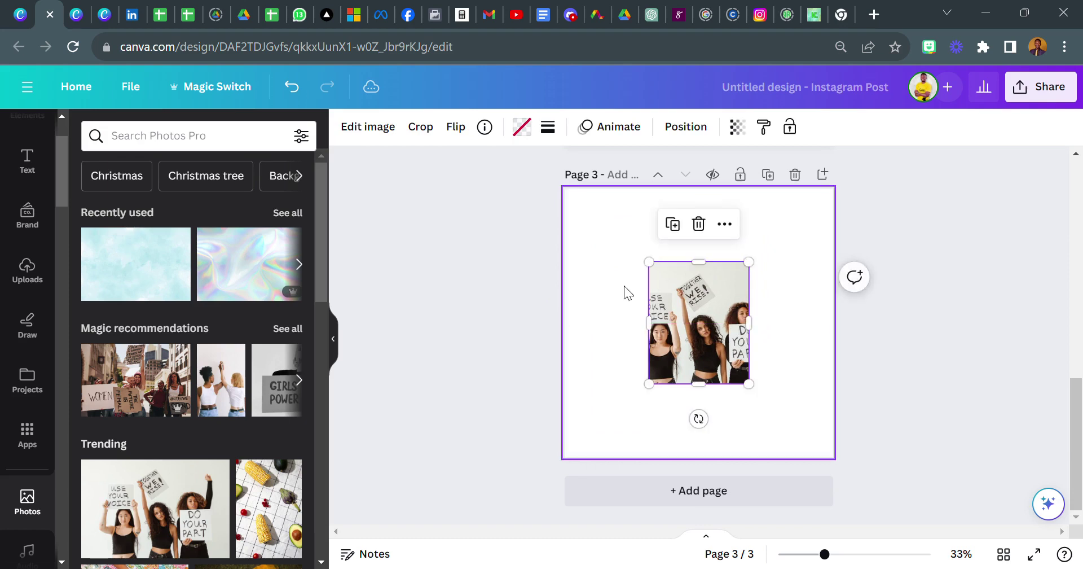
pyautogui.click(624, 290)
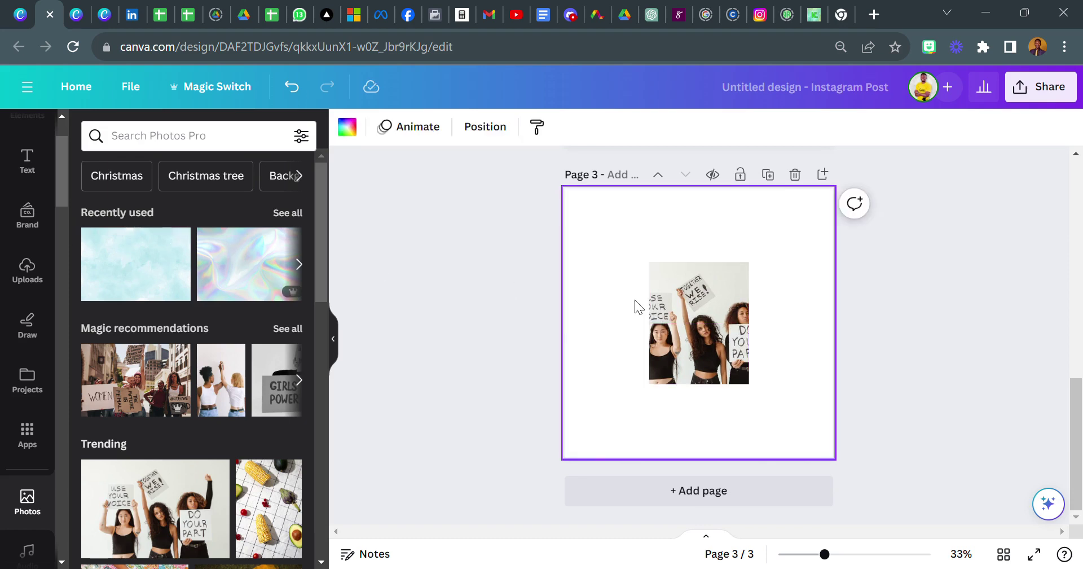
# Move the three-women photo toward the top-left of page 3
pyautogui.scroll(-5, 34, 274)
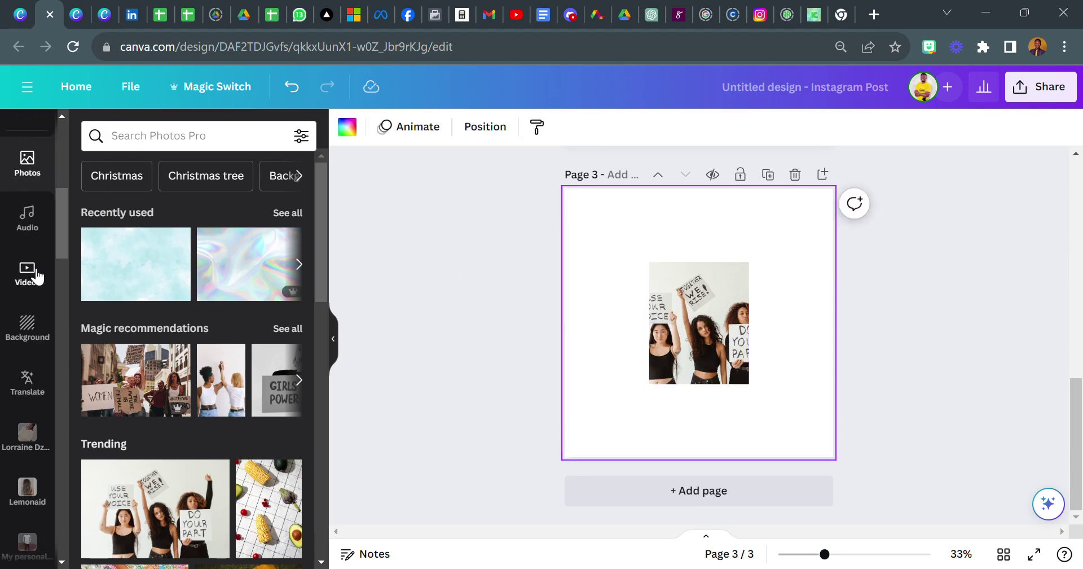
pyautogui.scroll(5, 34, 270)
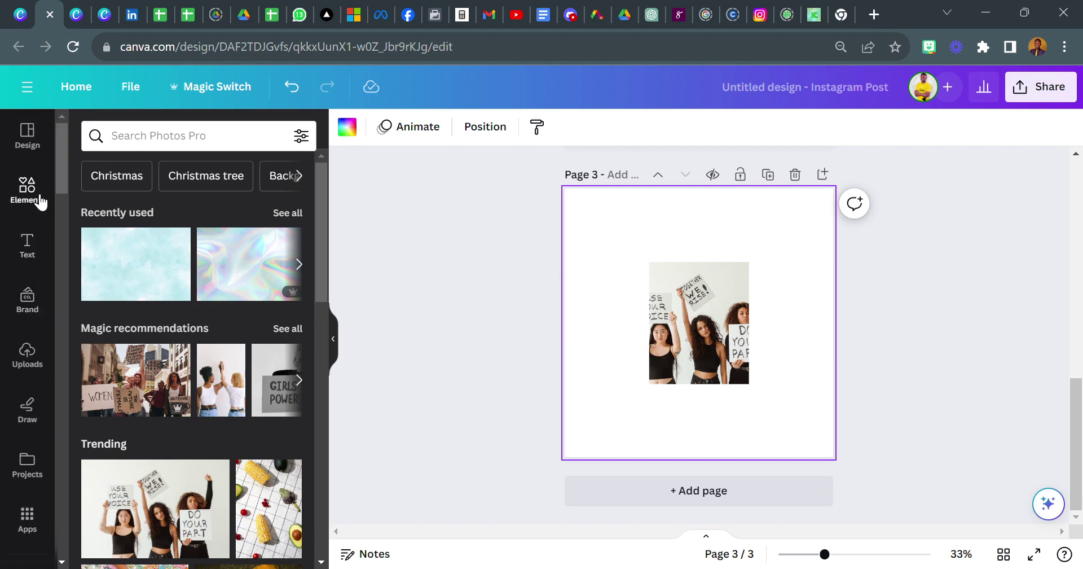
pyautogui.click(27, 189)
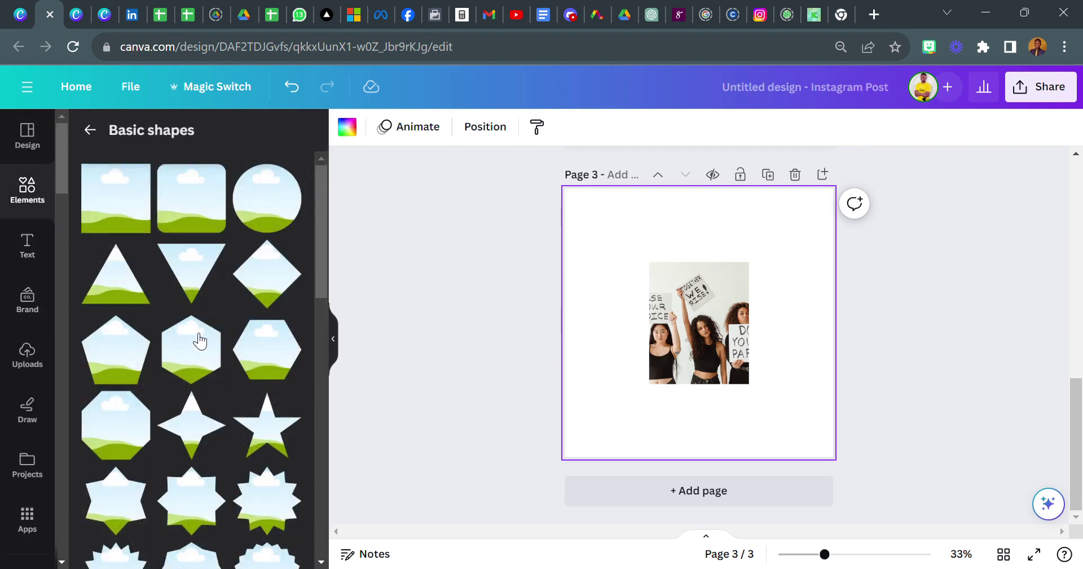
pyautogui.scroll(-2, 209, 356)
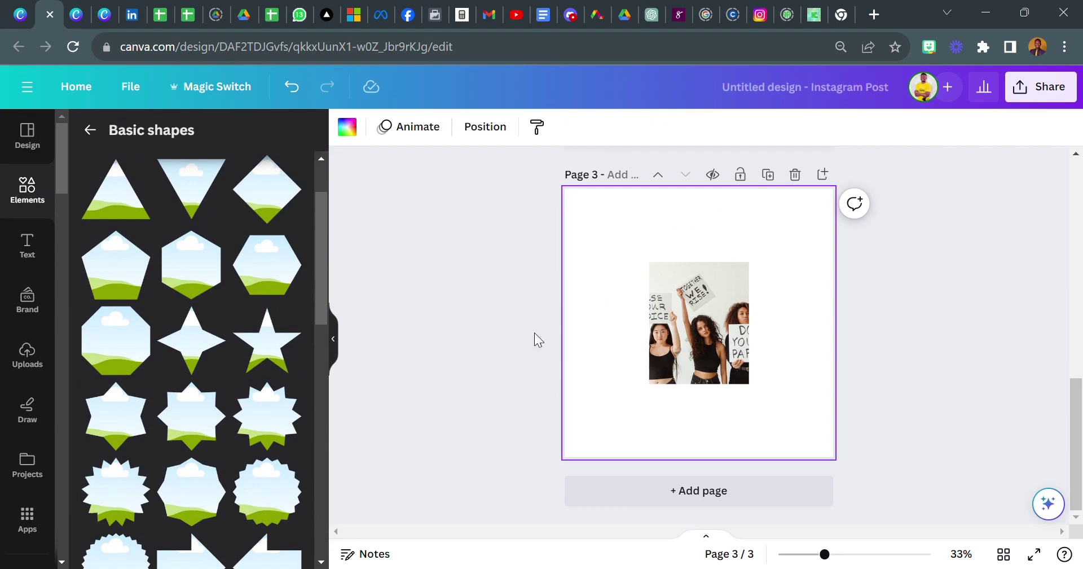
pyautogui.moveTo(689, 367)
pyautogui.mouseDown()
pyautogui.moveTo(605, 320)
pyautogui.moveTo(688, 342)
pyautogui.moveTo(683, 353)
pyautogui.mouseUp()
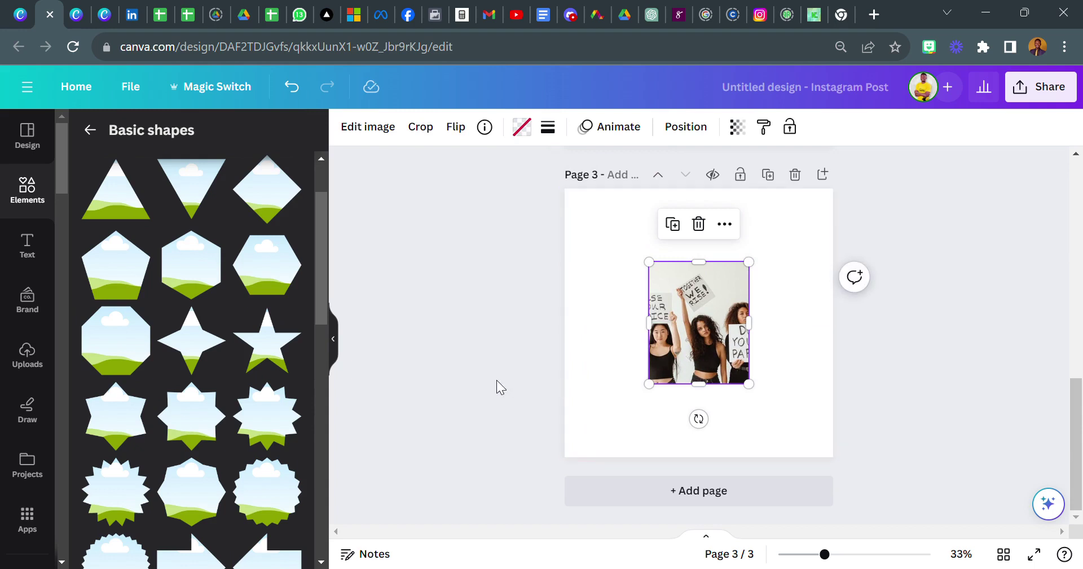
pyautogui.moveTo(682, 295); pyautogui.dragTo(632, 260)
# Add a flower-shaped frame from the full Flowers frame collection to page 3
pyautogui.scroll(-5, 241, 154)
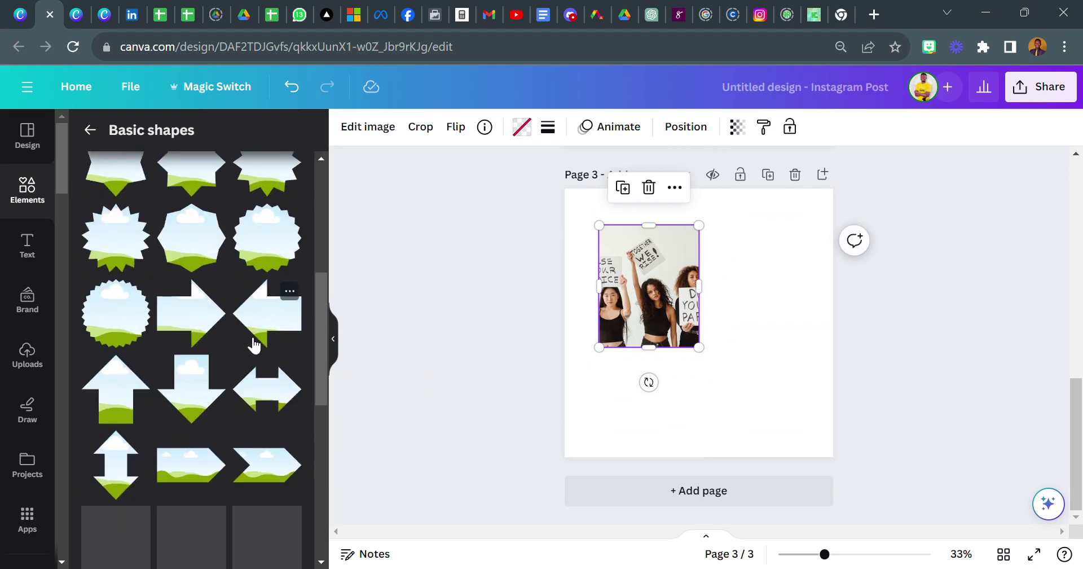
pyautogui.scroll(-5, 246, 362)
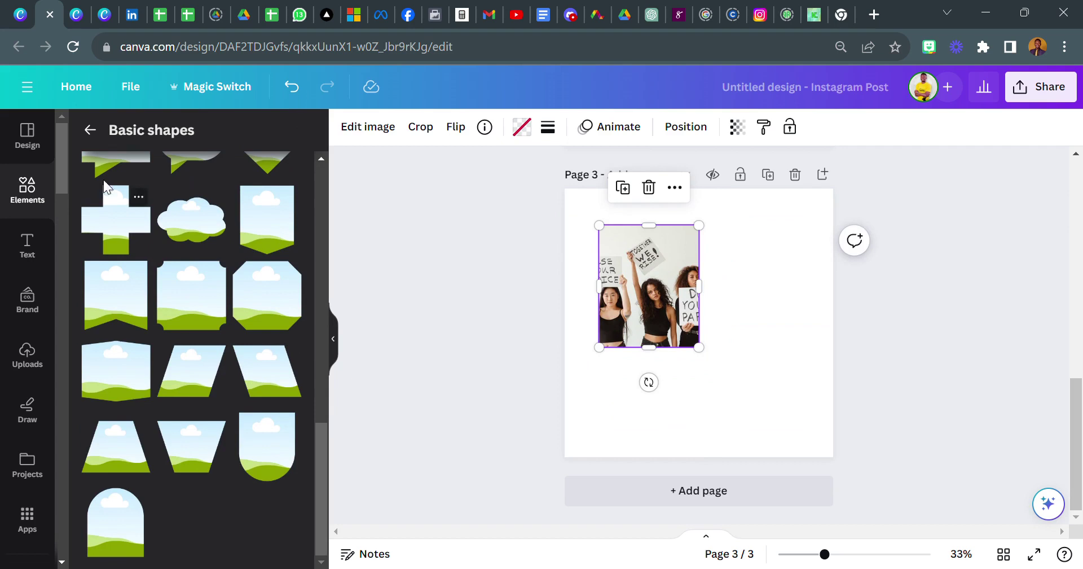
pyautogui.click(90, 130)
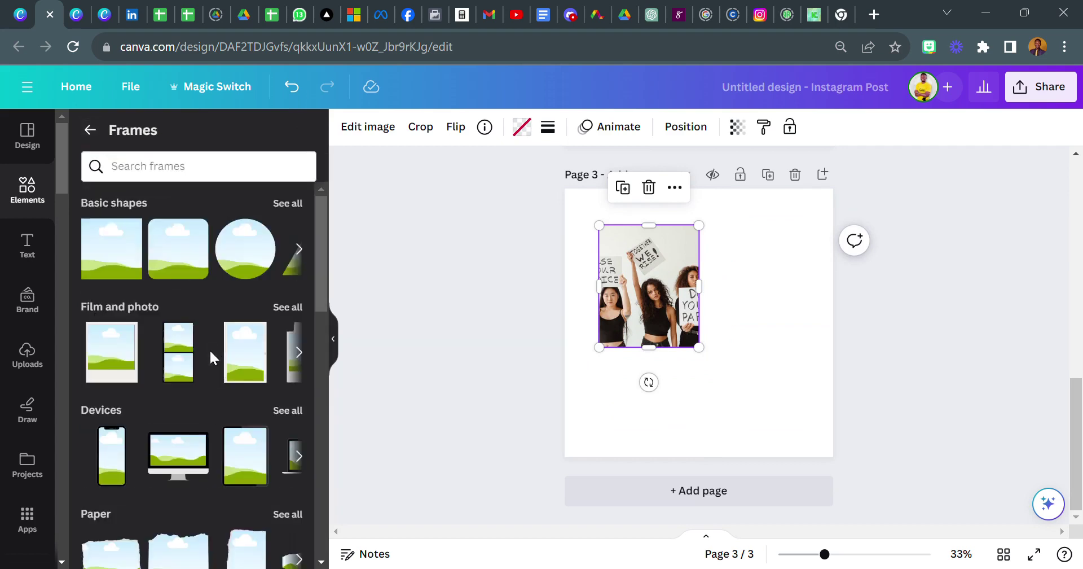
pyautogui.scroll(-5, 212, 347)
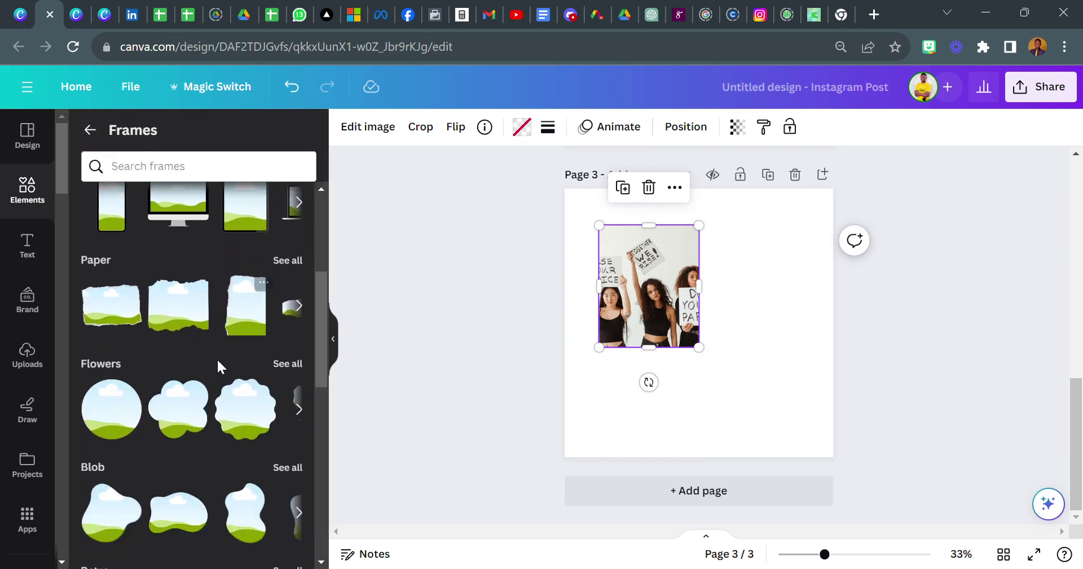
pyautogui.scroll(-2, 222, 363)
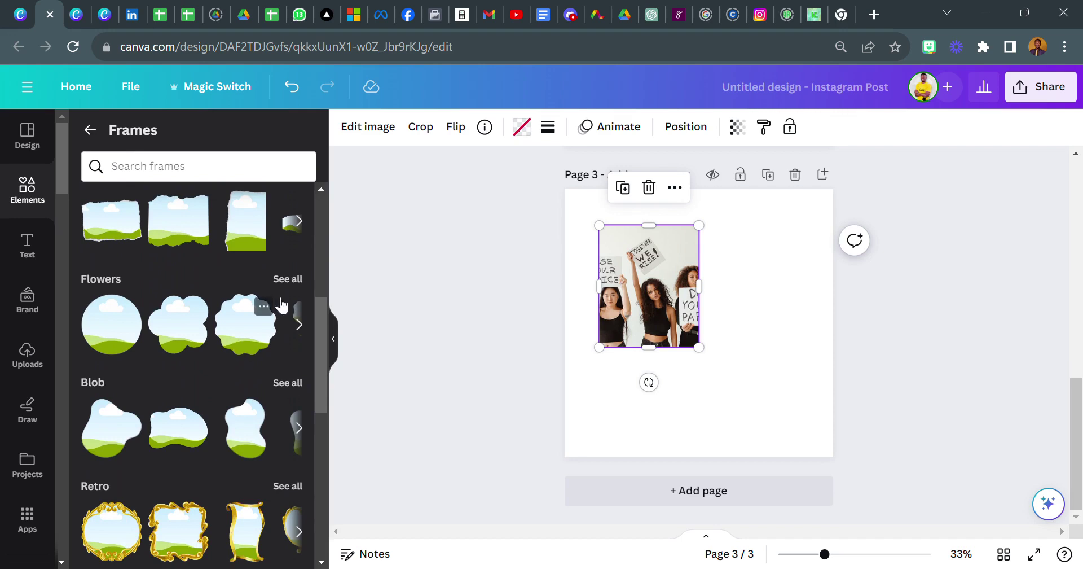
pyautogui.click(286, 280)
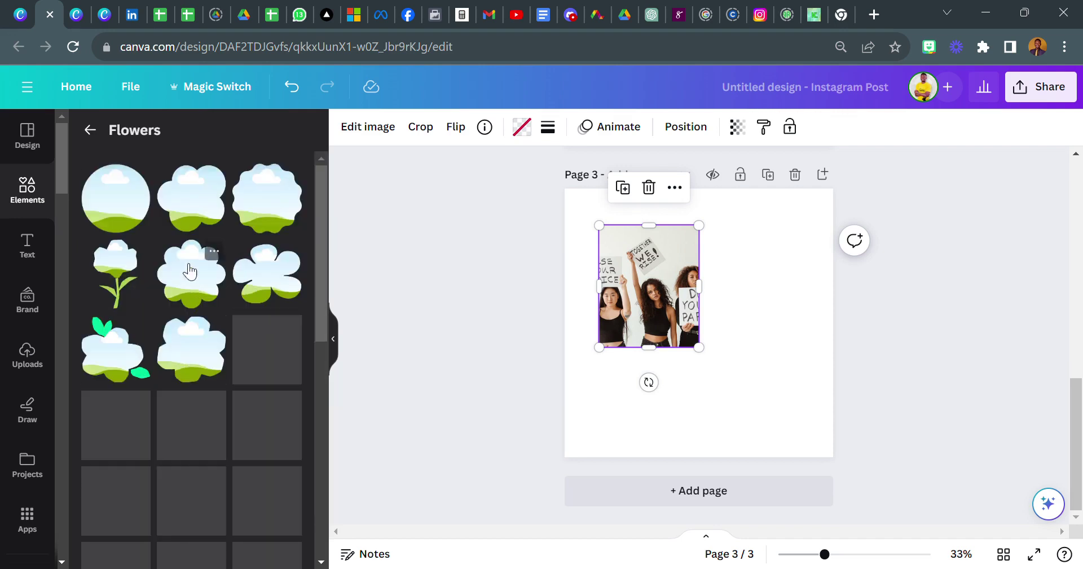
pyautogui.click(215, 281)
# Move the photo to the top-left and position the flower frame over it
pyautogui.moveTo(649, 303); pyautogui.dragTo(769, 382)
pyautogui.moveTo(667, 297); pyautogui.dragTo(634, 261)
pyautogui.click(746, 364)
pyautogui.moveTo(769, 385); pyautogui.dragTo(699, 315)
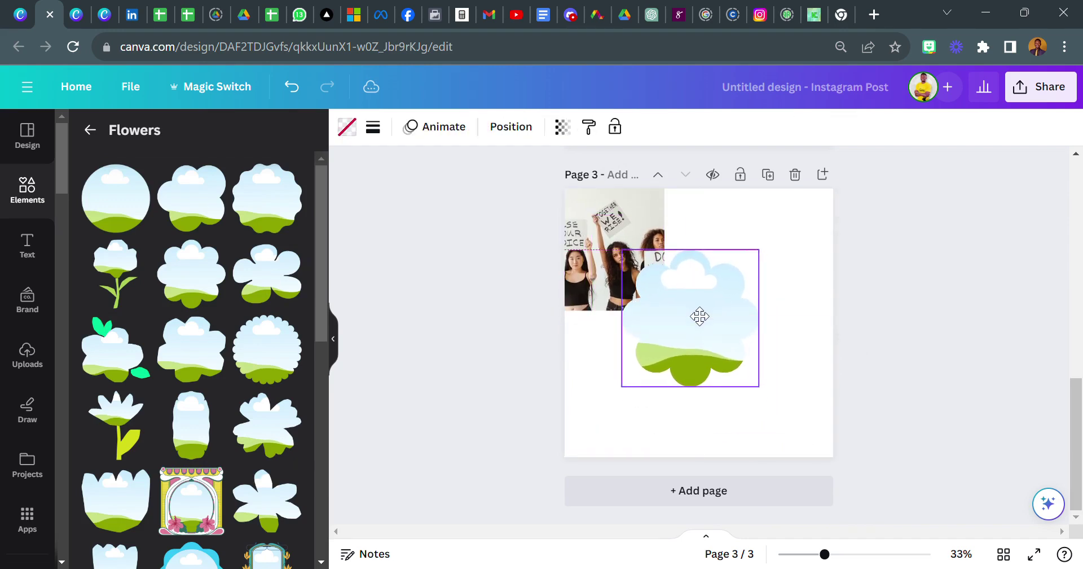
# Detach the three-women photo from its sky frame and drop it into the flower frame
pyautogui.rightClick(593, 271)
pyautogui.click(668, 514)
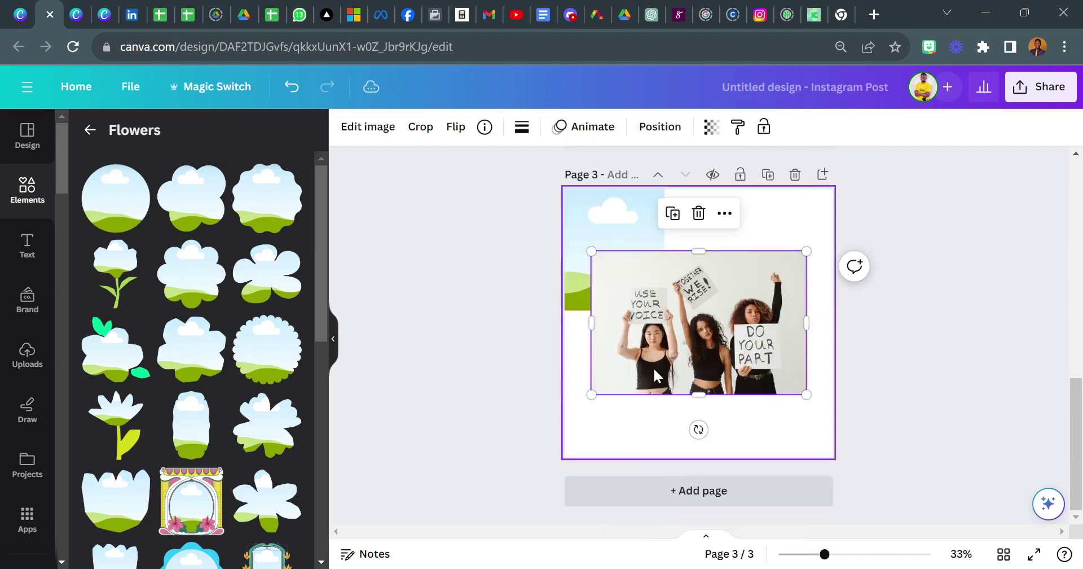
pyautogui.moveTo(660, 325); pyautogui.dragTo(691, 333)
# Delete the leftover empty sky frame and centre the flower-framed photo on the page
pyautogui.click(589, 260)
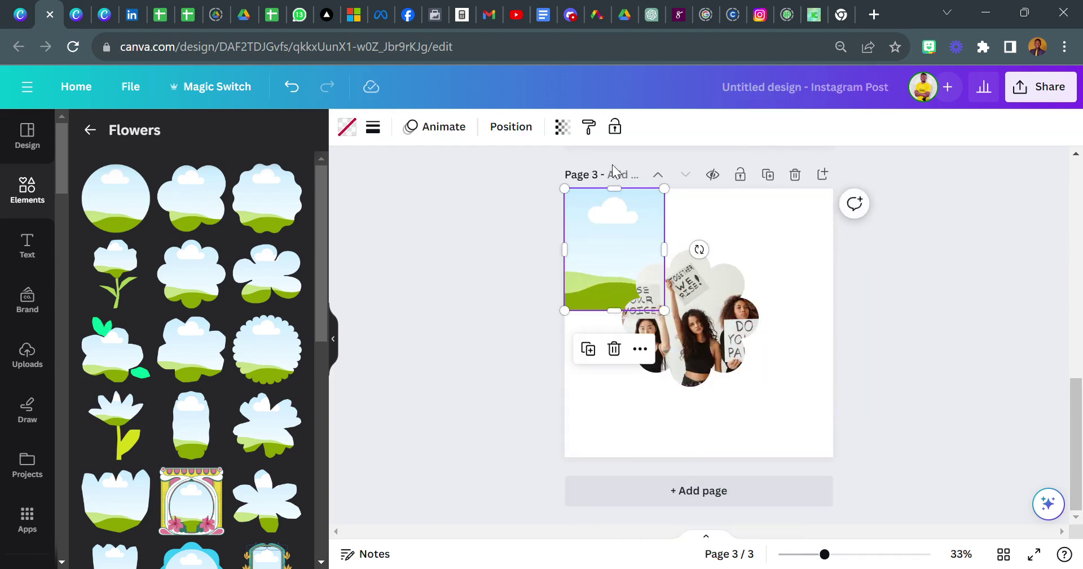
pyautogui.click(614, 348)
pyautogui.moveTo(671, 336); pyautogui.dragTo(681, 344)
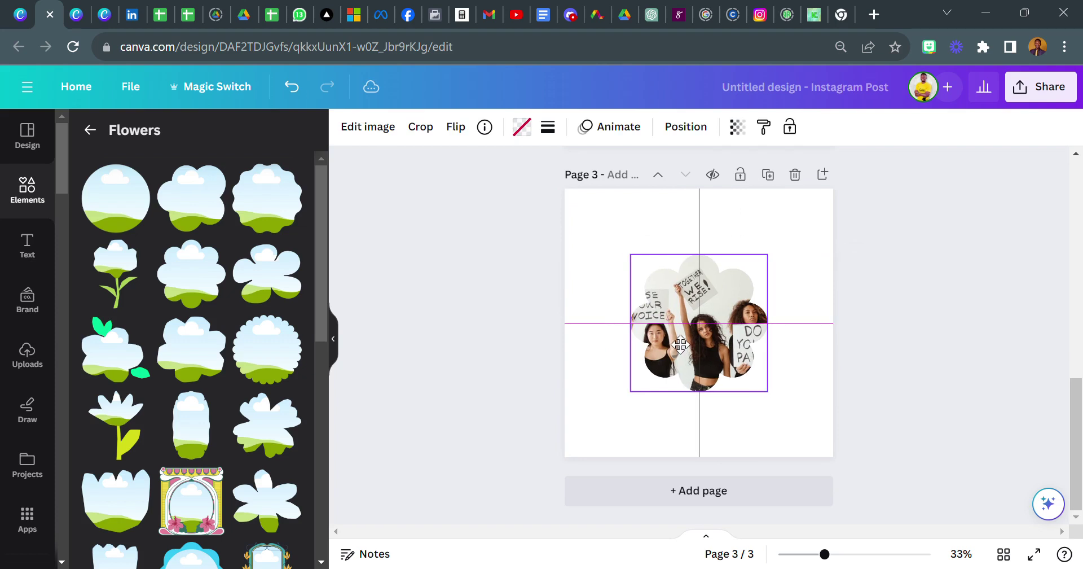
pyautogui.click(548, 127)
# Give the flower frame a solid weight-9 yellow Brand Kit border and re-centre the photo
pyautogui.click(574, 224)
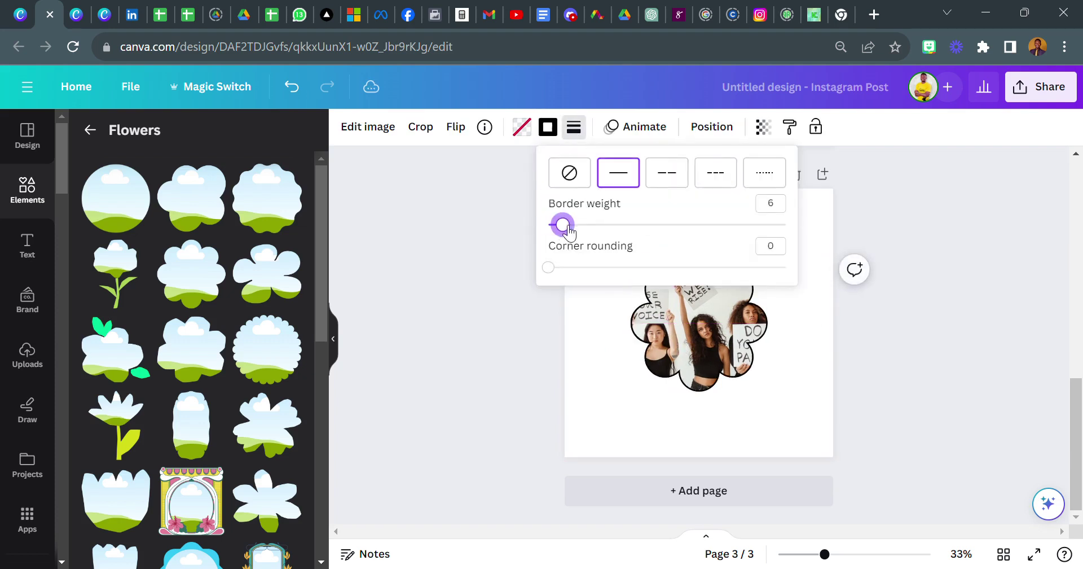
pyautogui.moveTo(574, 228); pyautogui.dragTo(576, 229)
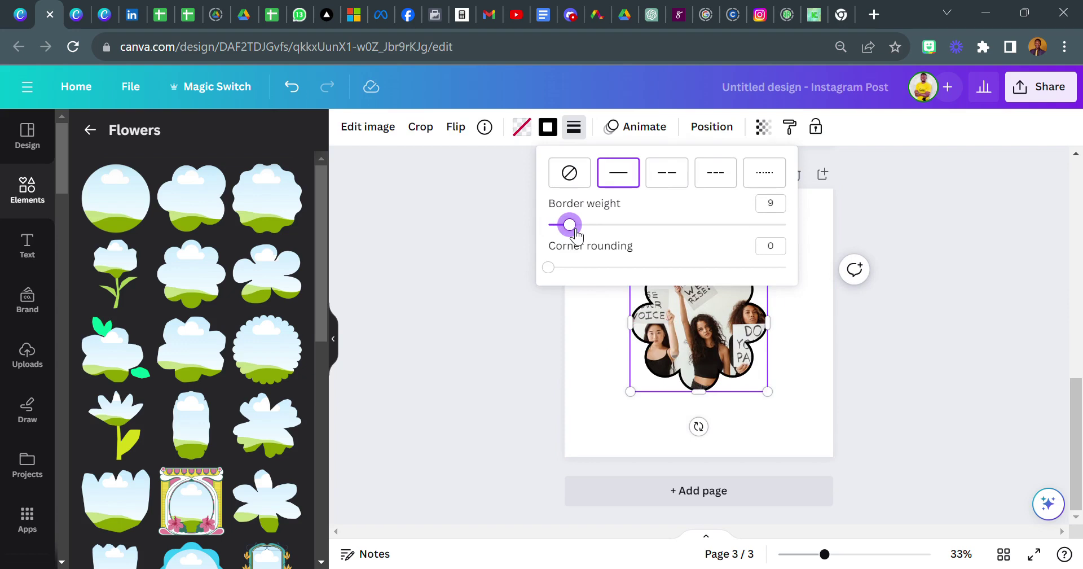
pyautogui.click(548, 126)
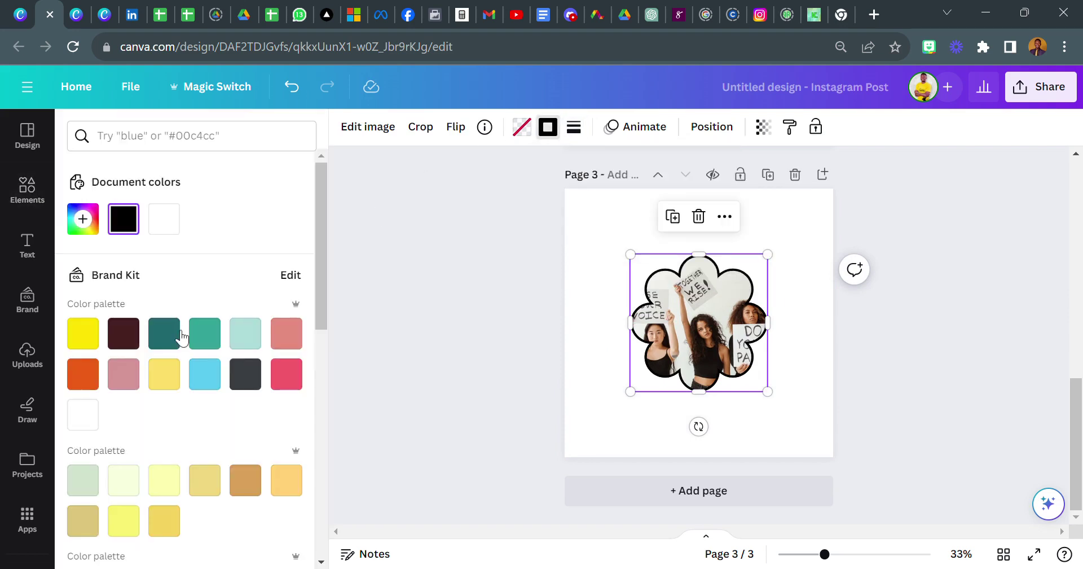
pyautogui.click(164, 374)
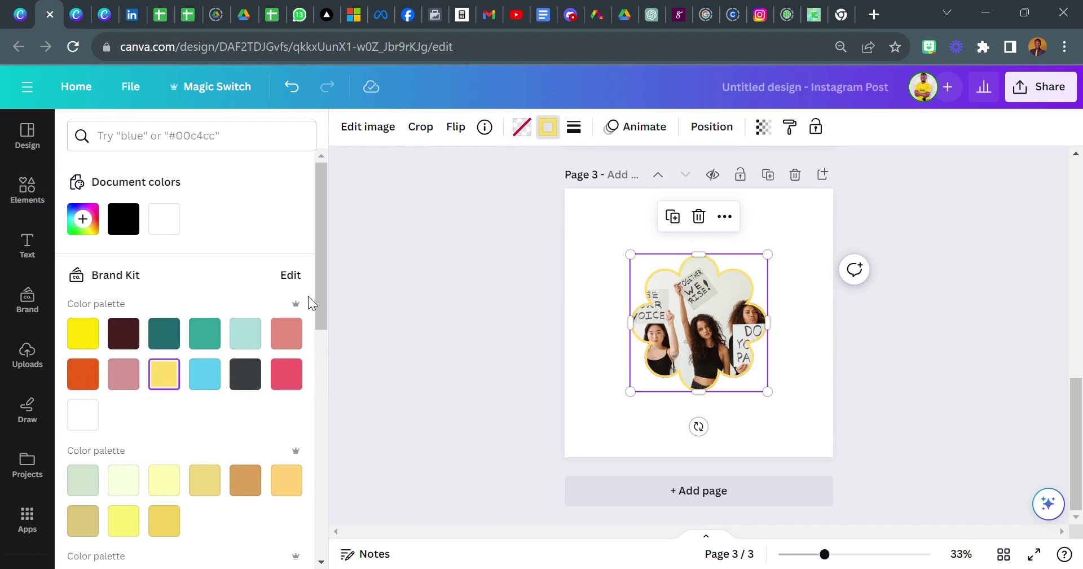
pyautogui.click(598, 251)
pyautogui.moveTo(666, 300); pyautogui.dragTo(682, 311)
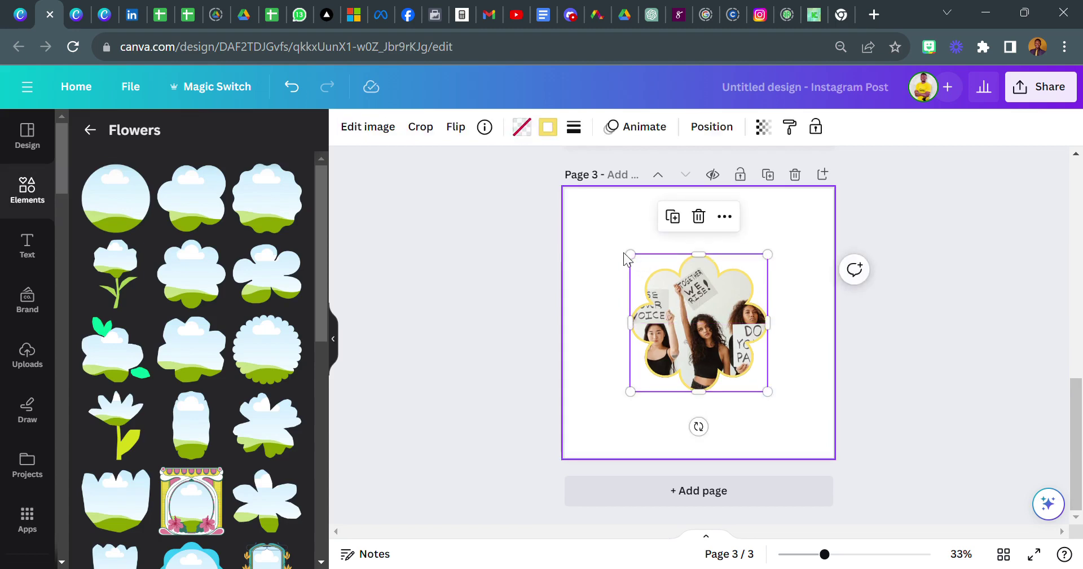
pyautogui.click(587, 256)
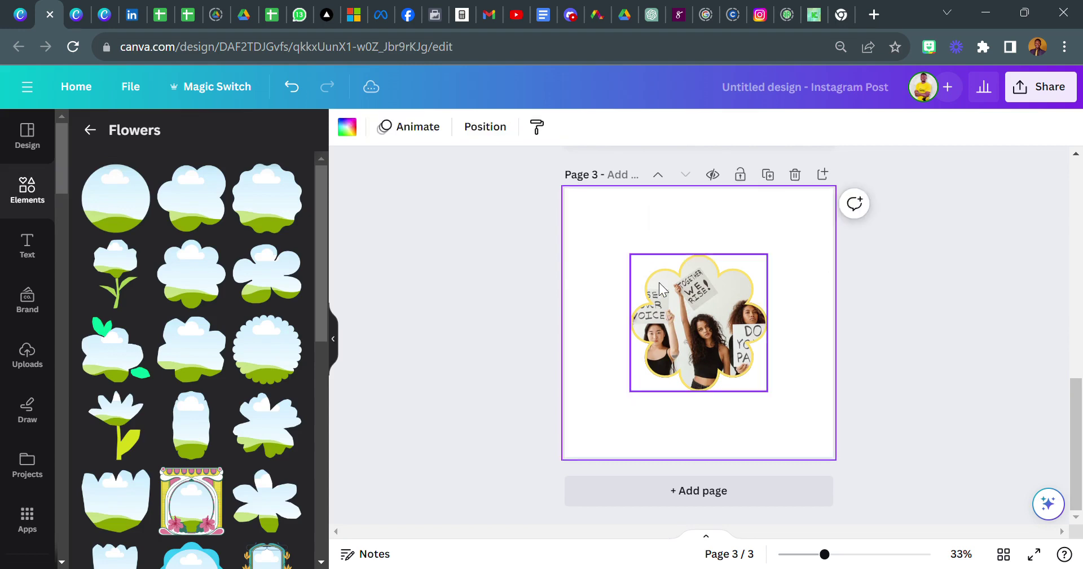
pyautogui.moveTo(660, 282); pyautogui.dragTo(677, 302)
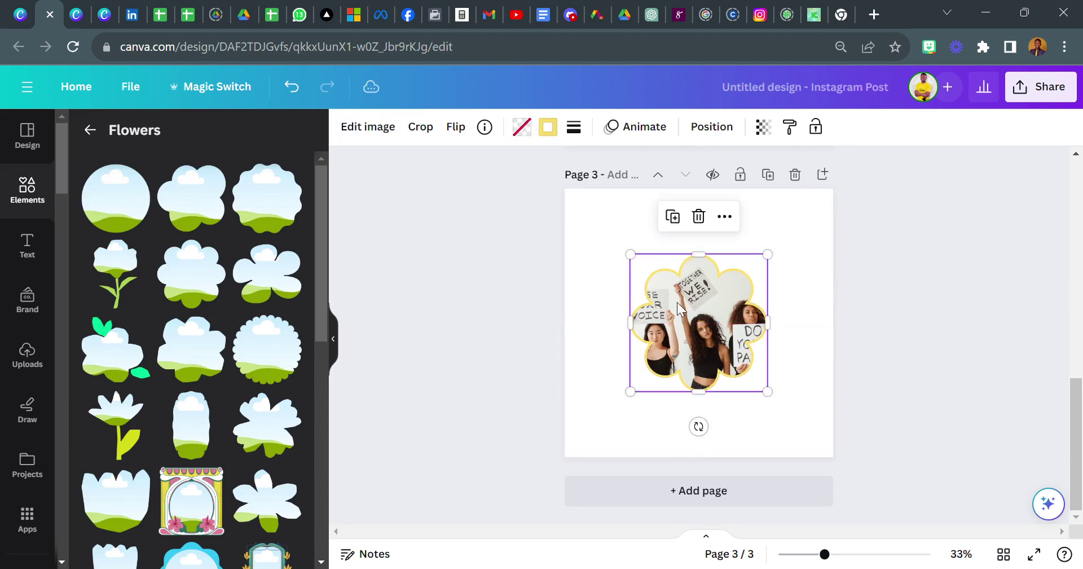
pyautogui.click(592, 243)
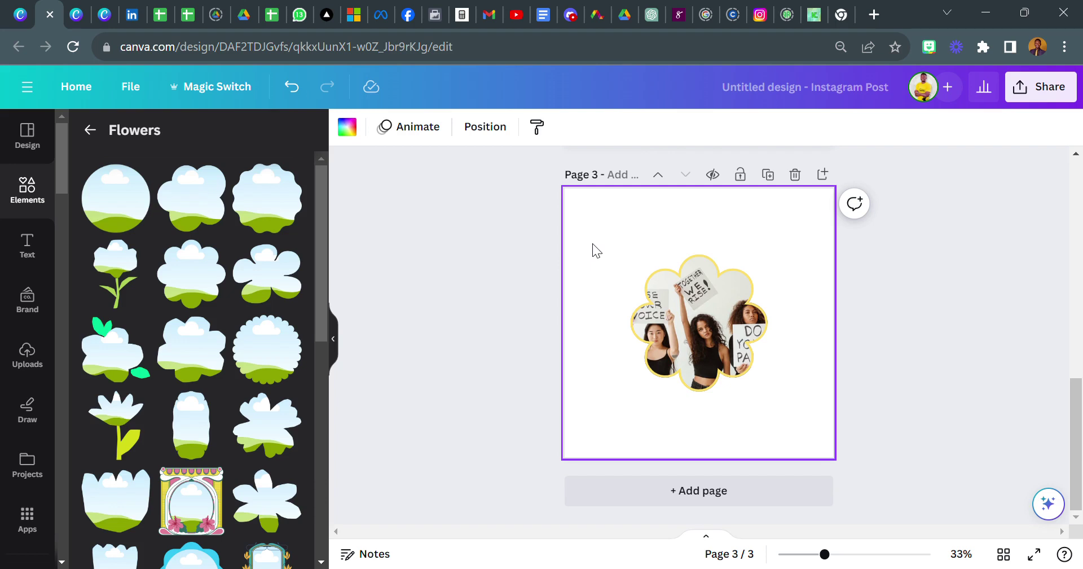
pyautogui.click(636, 298)
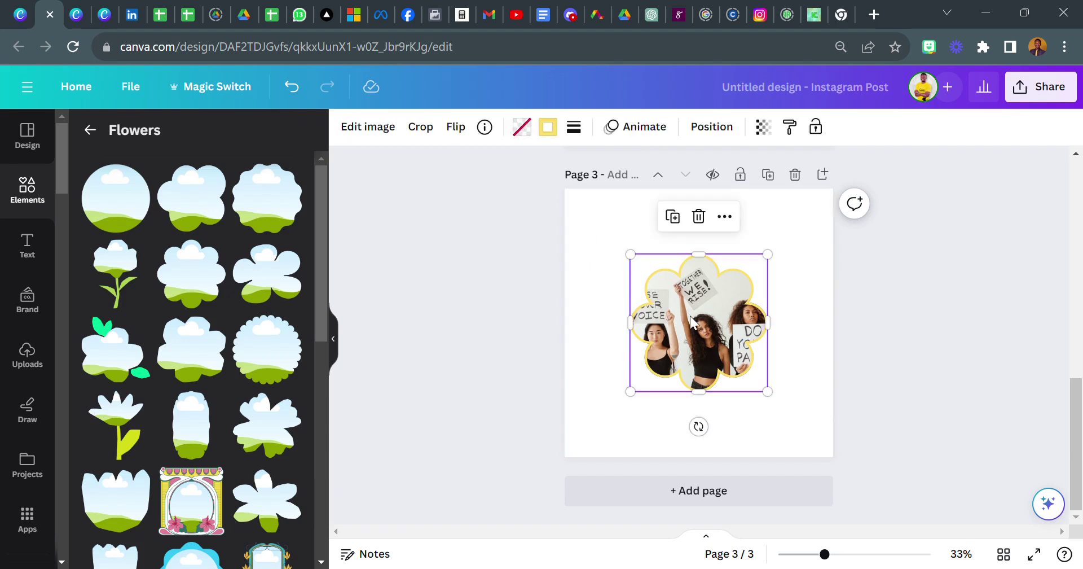
pyautogui.click(603, 295)
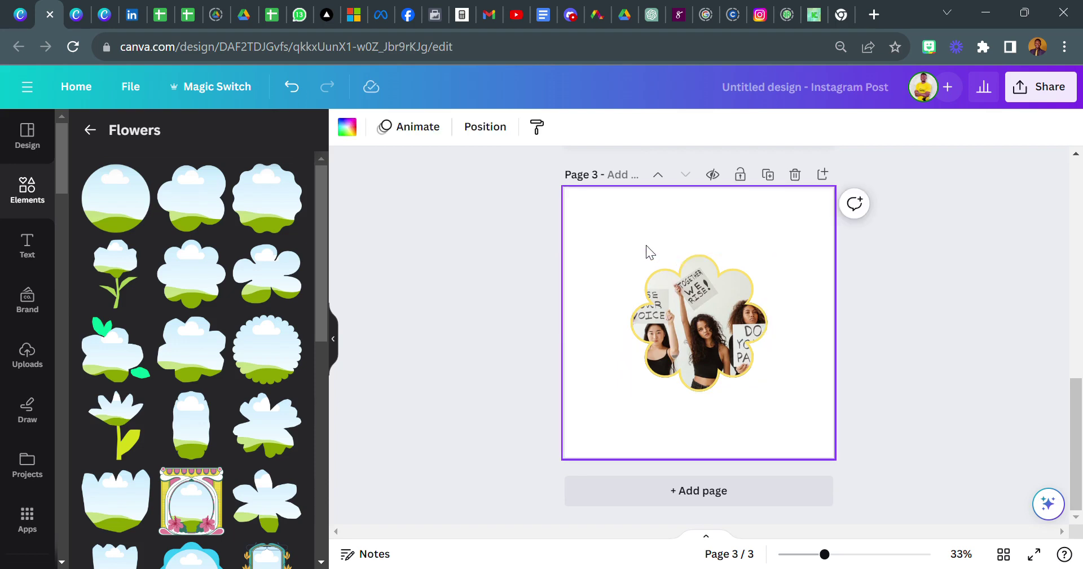
pyautogui.click(689, 317)
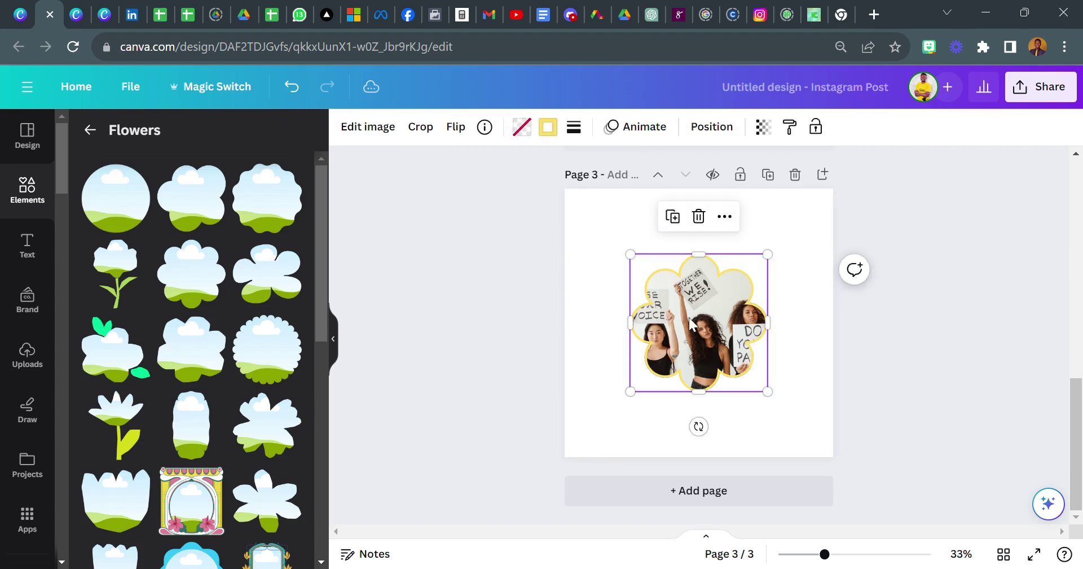
pyautogui.click(607, 308)
pyautogui.click(699, 325)
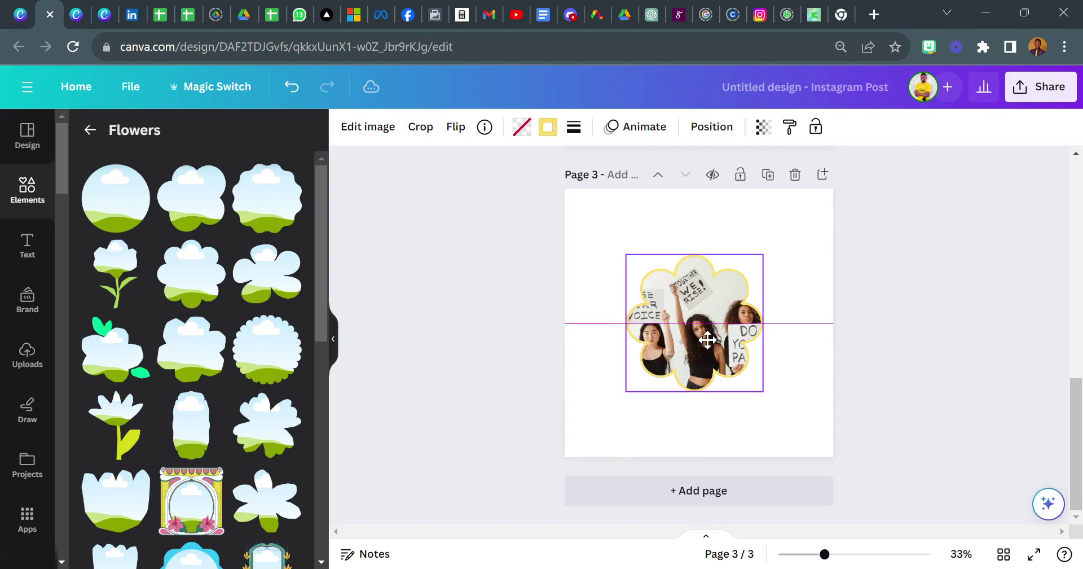